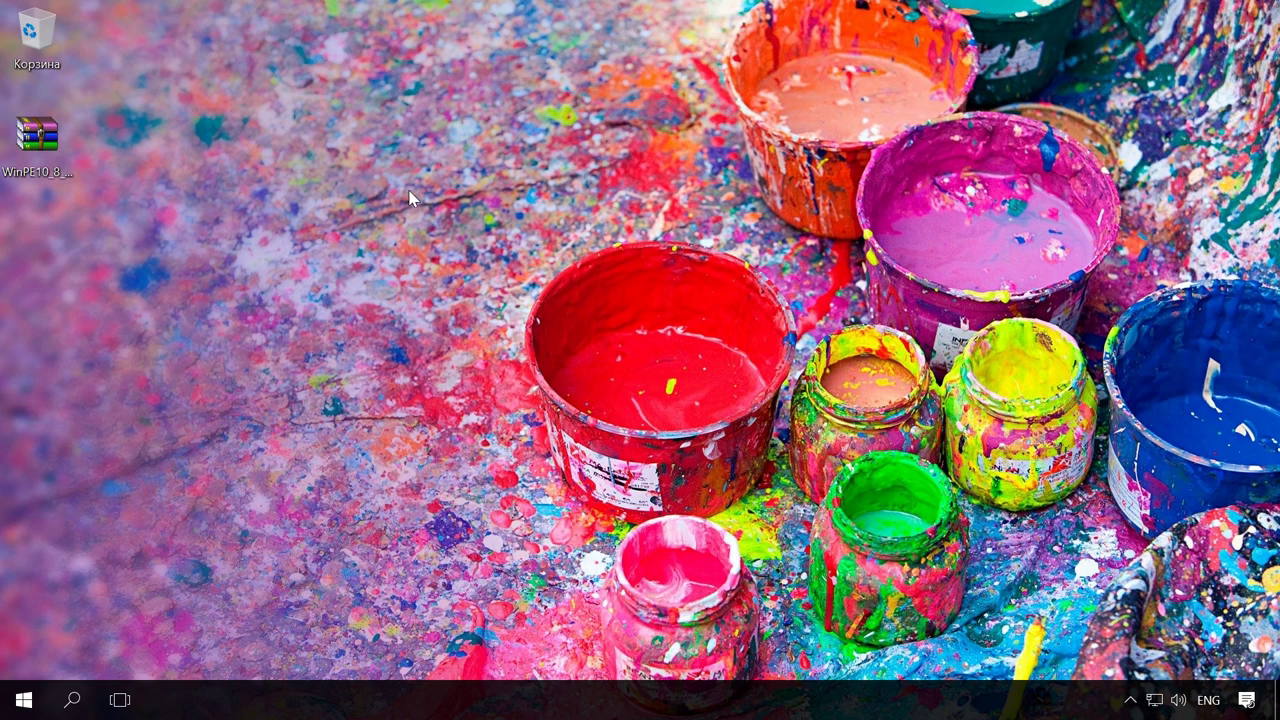
# Extract WinPE10_8_Sergei_Strelec_x86_x64_2017.06.13_Russian.iso from the desktop RAR archive to the desktop, entering the archive password
pyautogui.click(47, 157)
pyautogui.doubleClick(37, 147)
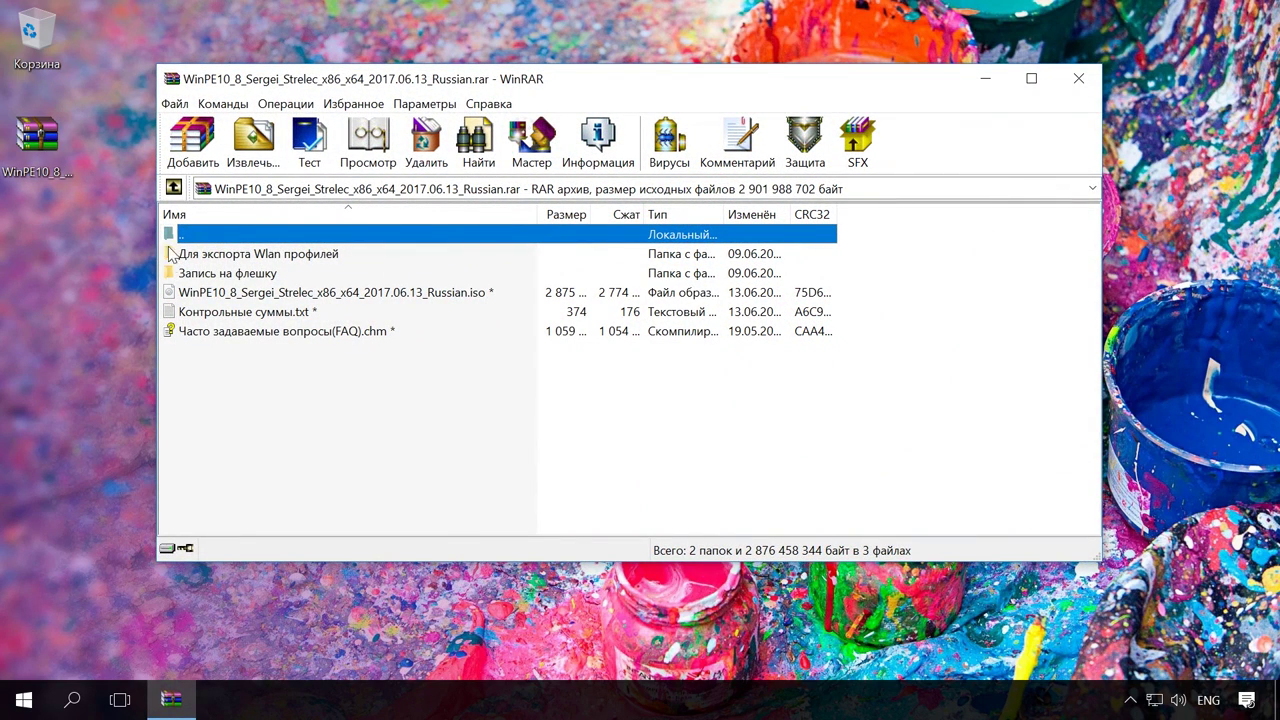
pyautogui.click(272, 295)
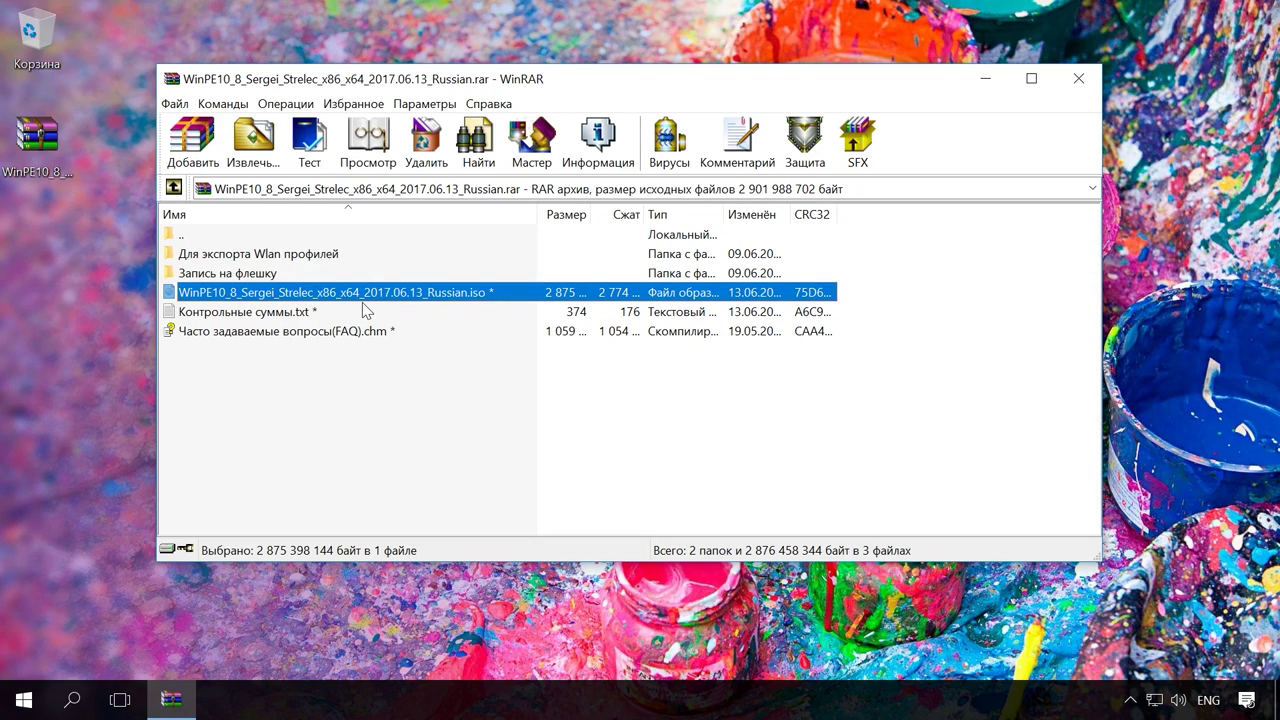
pyautogui.moveTo(362, 299); pyautogui.dragTo(41, 283)
pyautogui.write('•••')
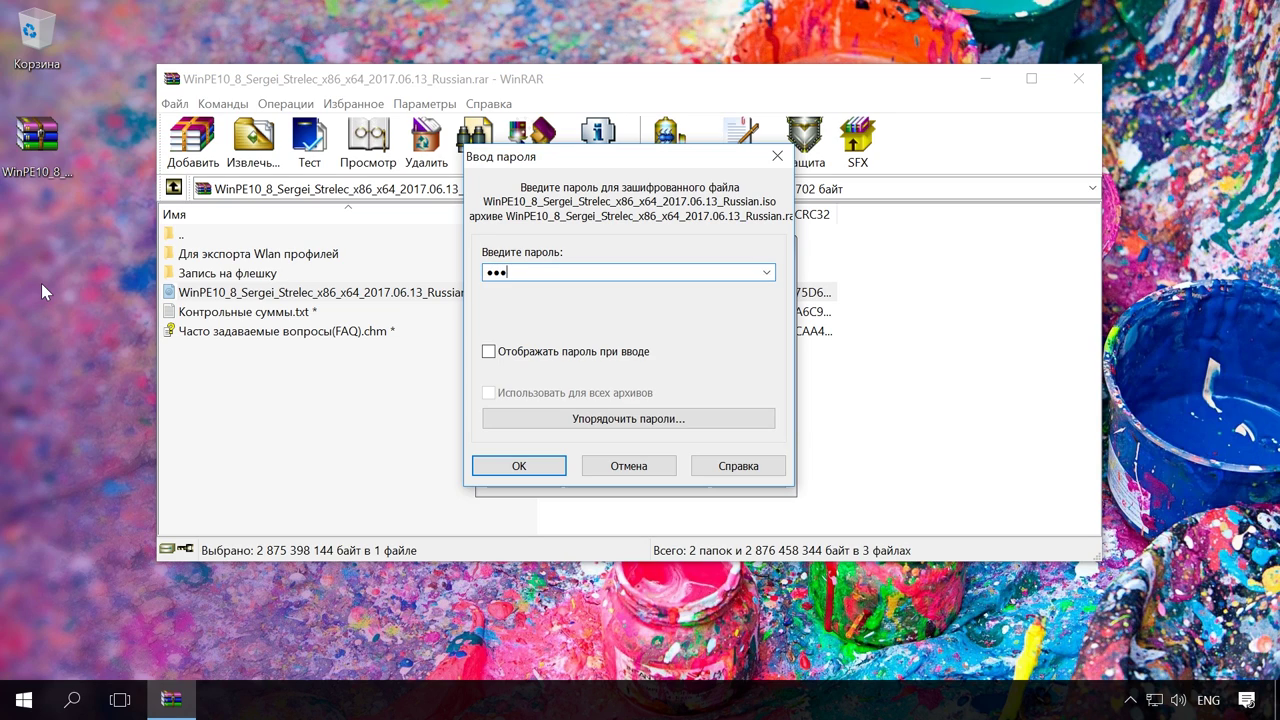
pyautogui.write('••••')
pyautogui.click(519, 470)
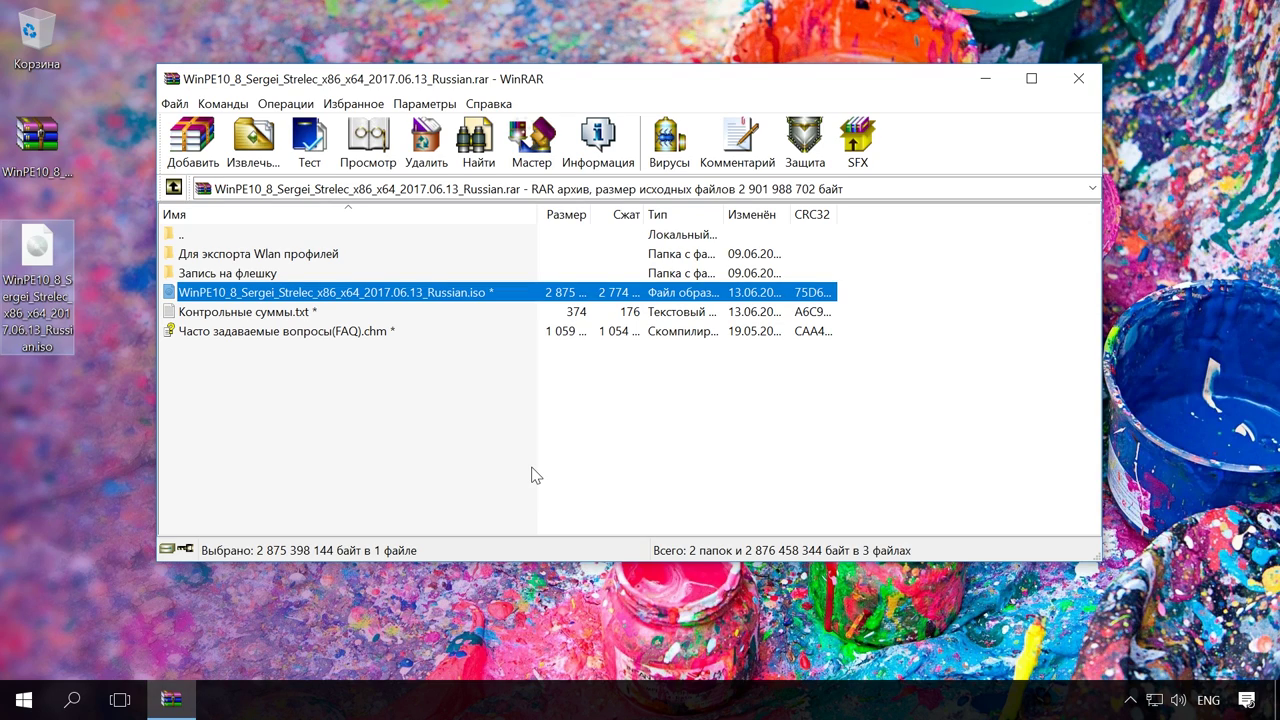
# Extract the "Запись на флешку UltraISO" folder from the archive's "Запись на флешку" folder to the desktop and close the archive
pyautogui.click(255, 277)
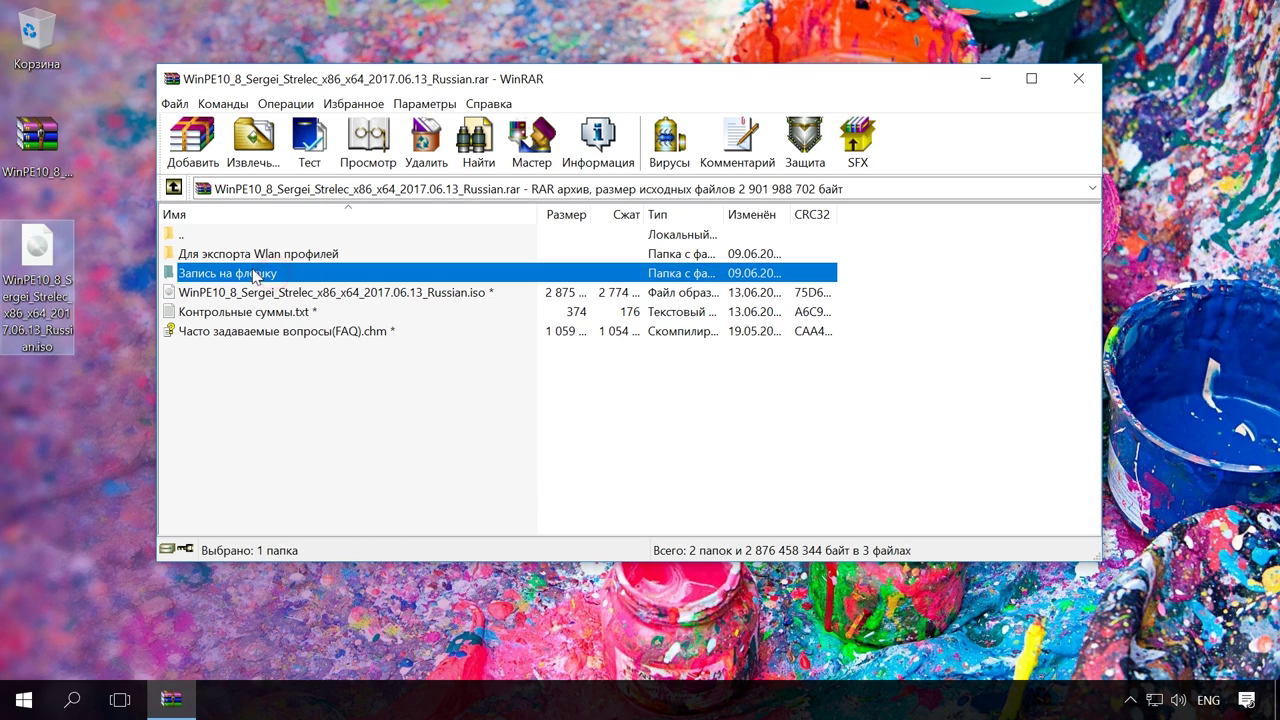
pyautogui.doubleClick(257, 276)
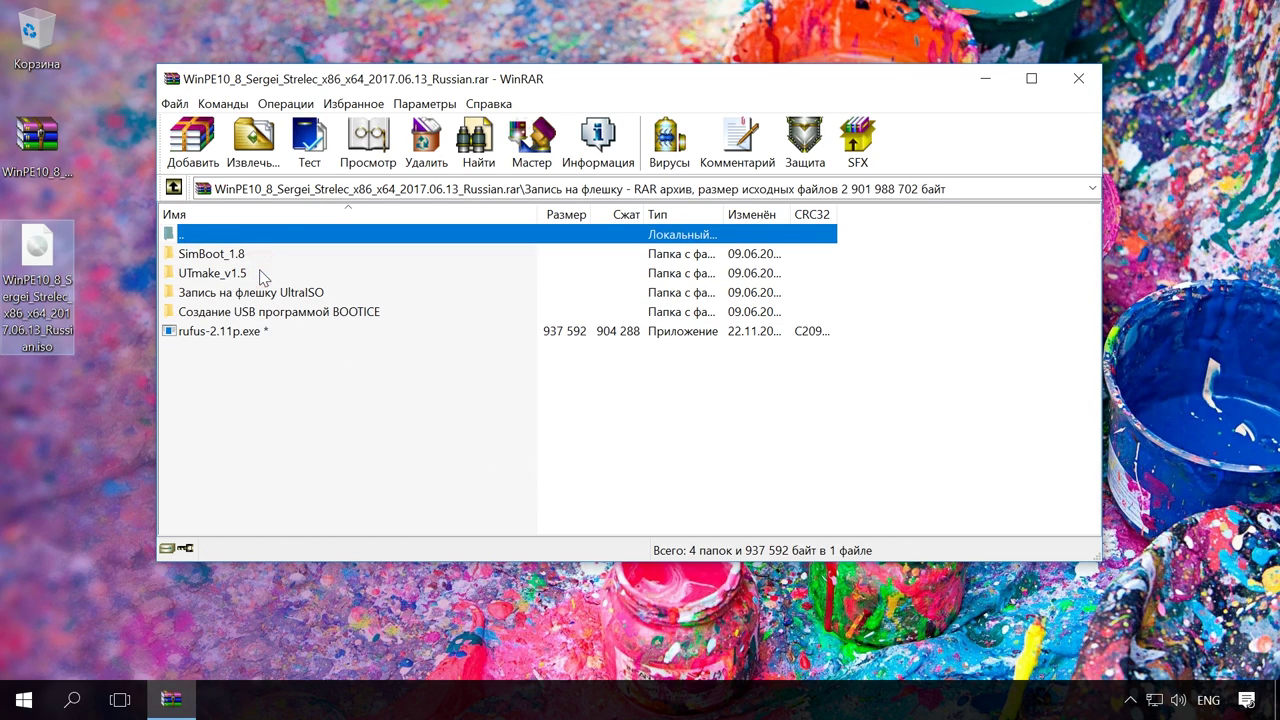
pyautogui.click(306, 293)
pyautogui.moveTo(205, 296); pyautogui.dragTo(50, 350)
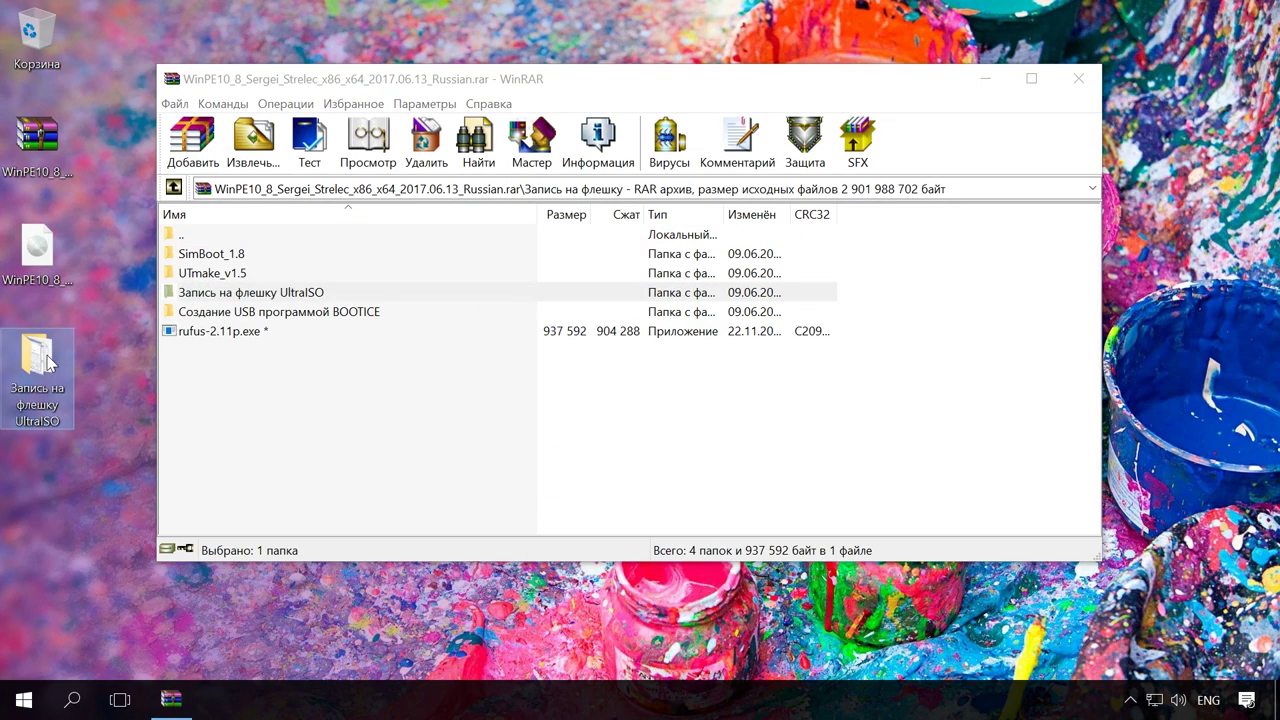
pyautogui.click(1083, 86)
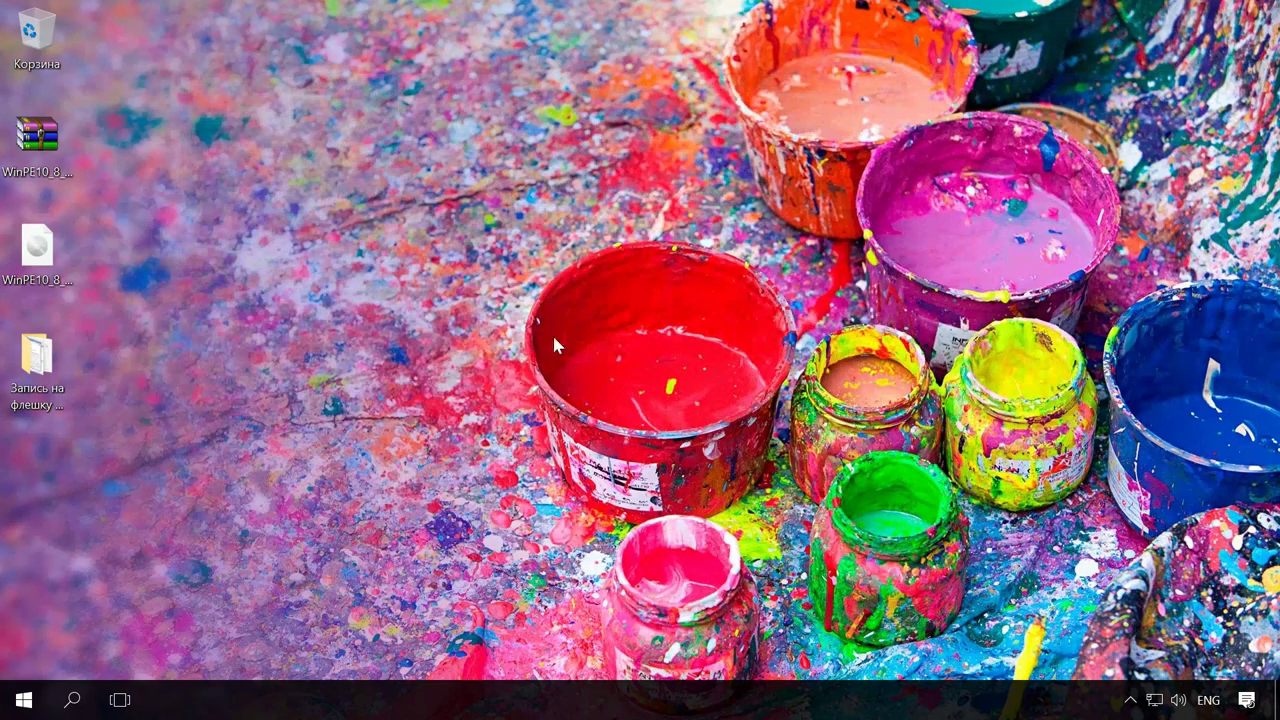
# Launch UltraISO from the UltraISOPortable folder inside the extracted "Запись на флешку UltraISO" folder on the desktop
pyautogui.doubleClick(55, 358)
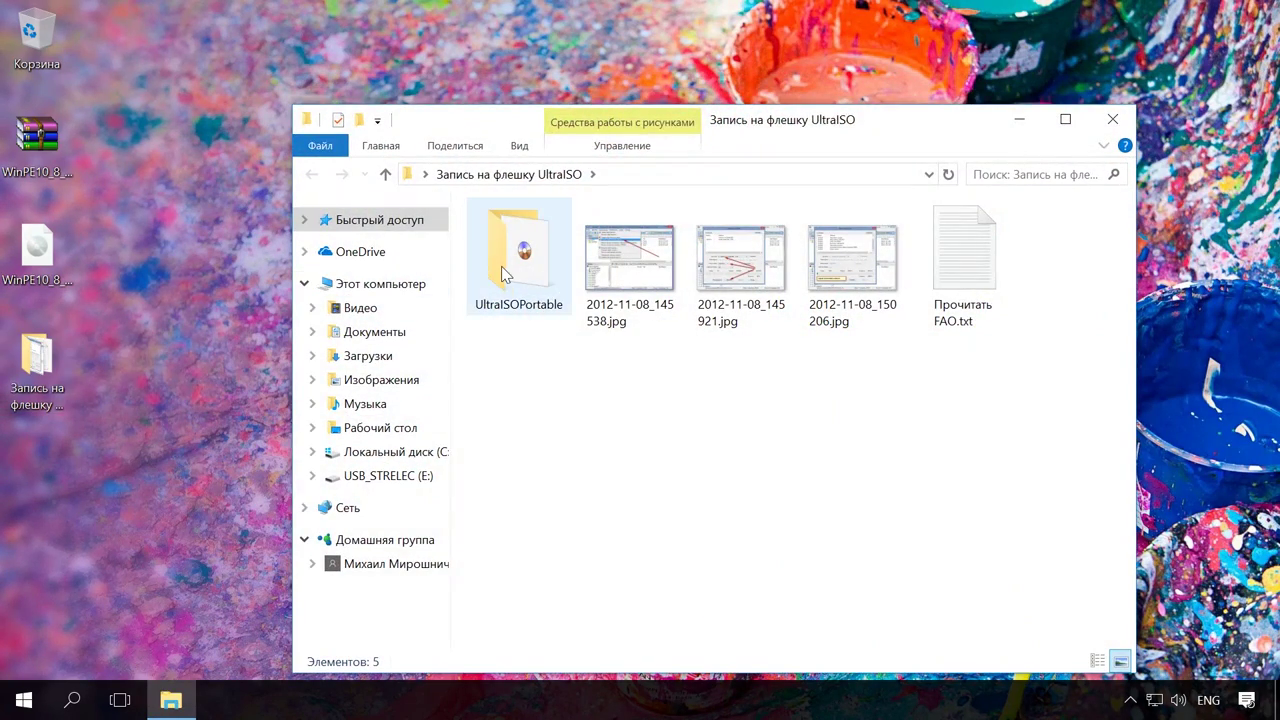
pyautogui.doubleClick(515, 262)
pyautogui.doubleClick(530, 264)
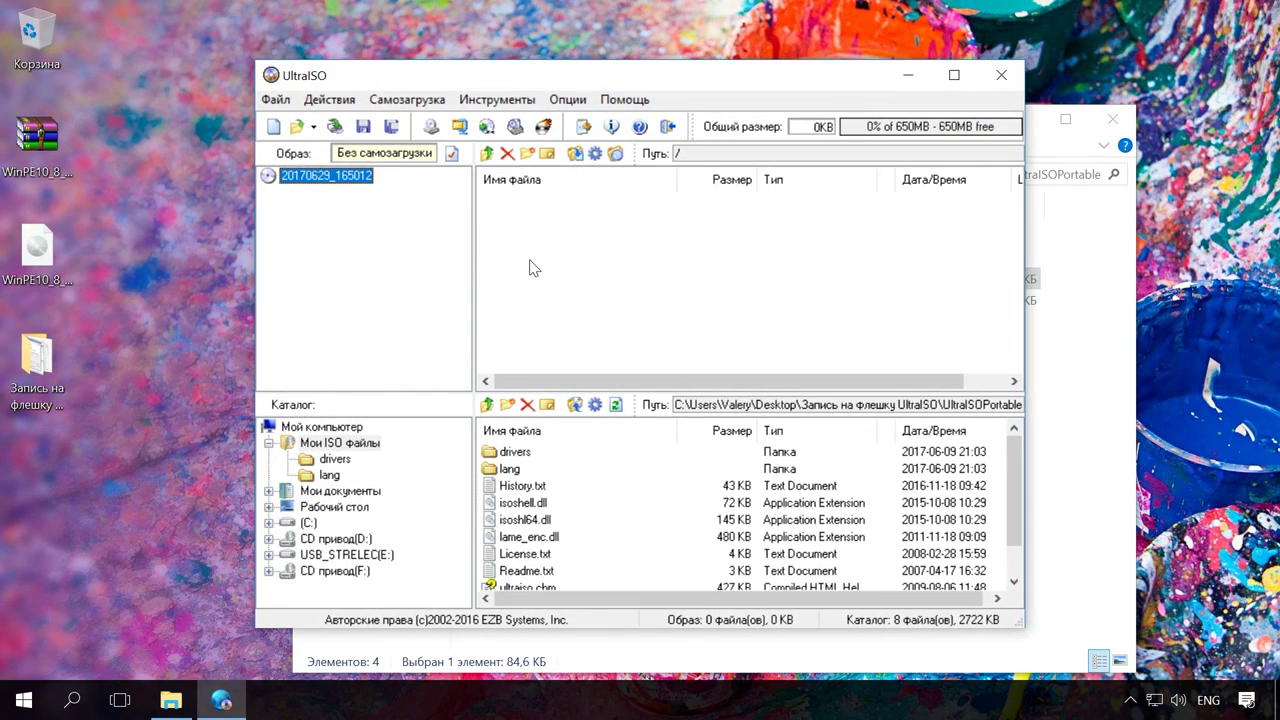
# Load the WinPE10_8_Sergei_Strelec_x86_x64_2017.06.13_Russian.iso image from the desktop
pyautogui.click(277, 100)
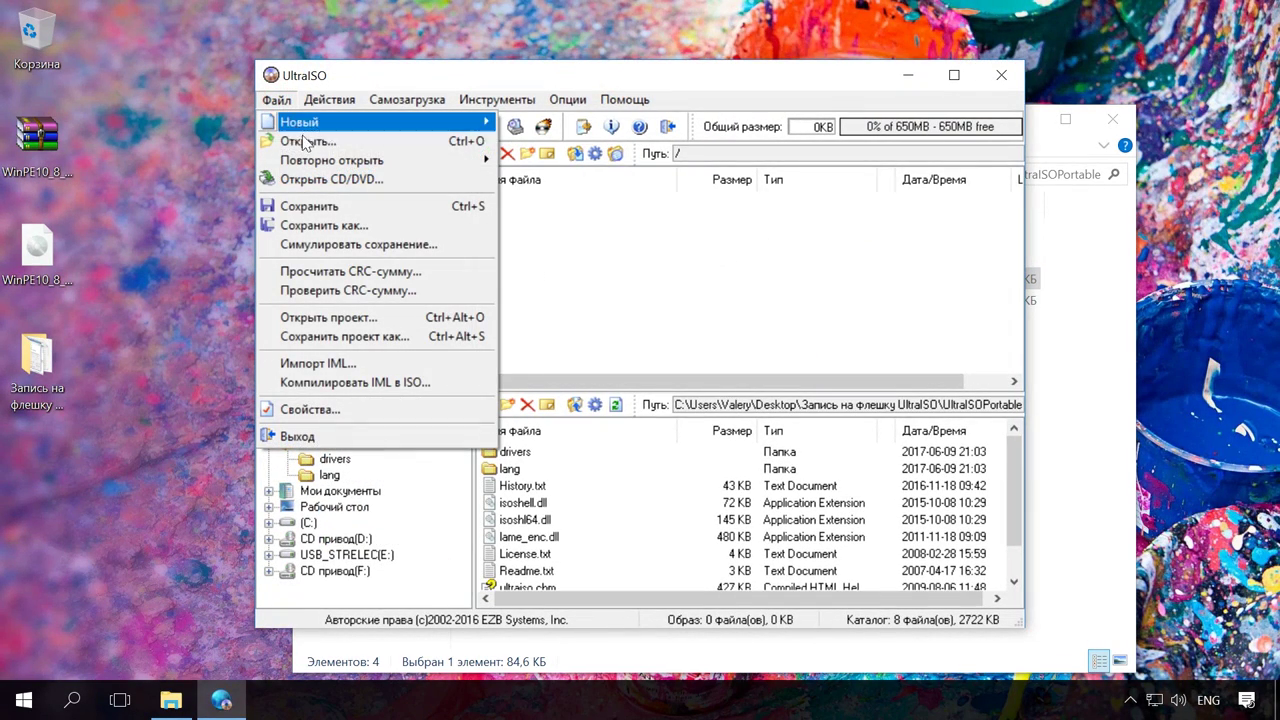
pyautogui.click(310, 141)
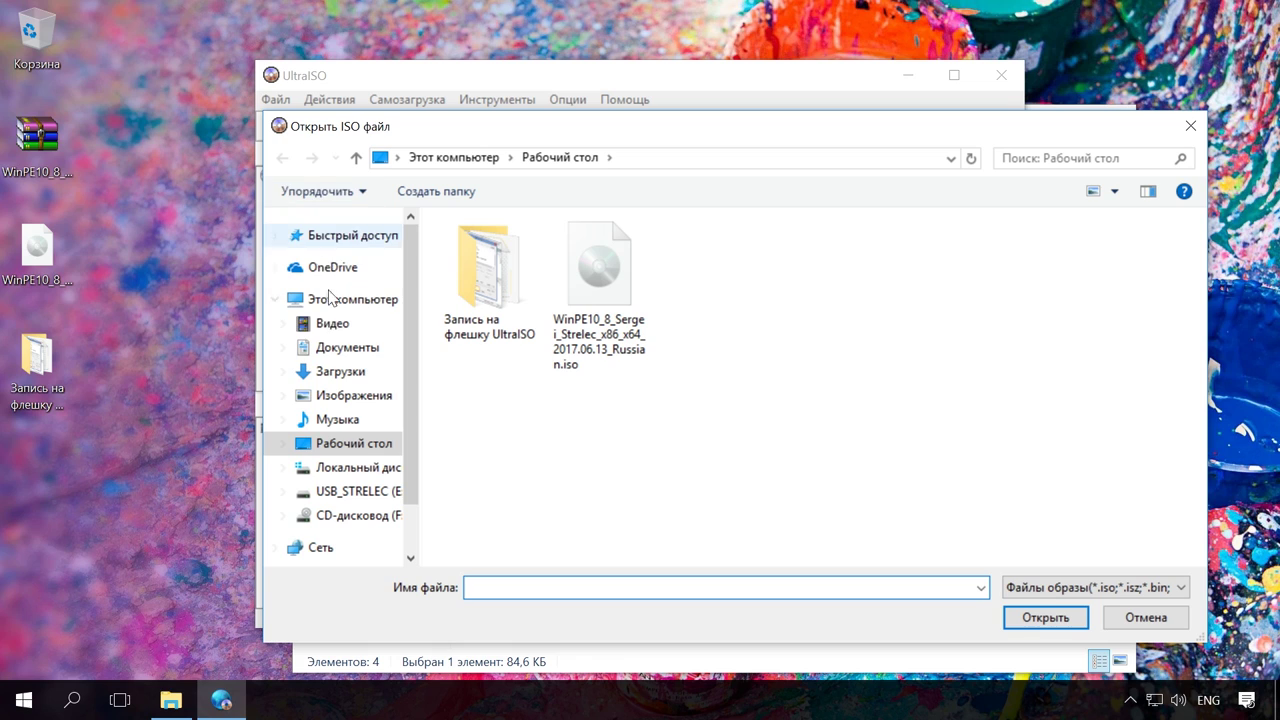
pyautogui.doubleClick(610, 258)
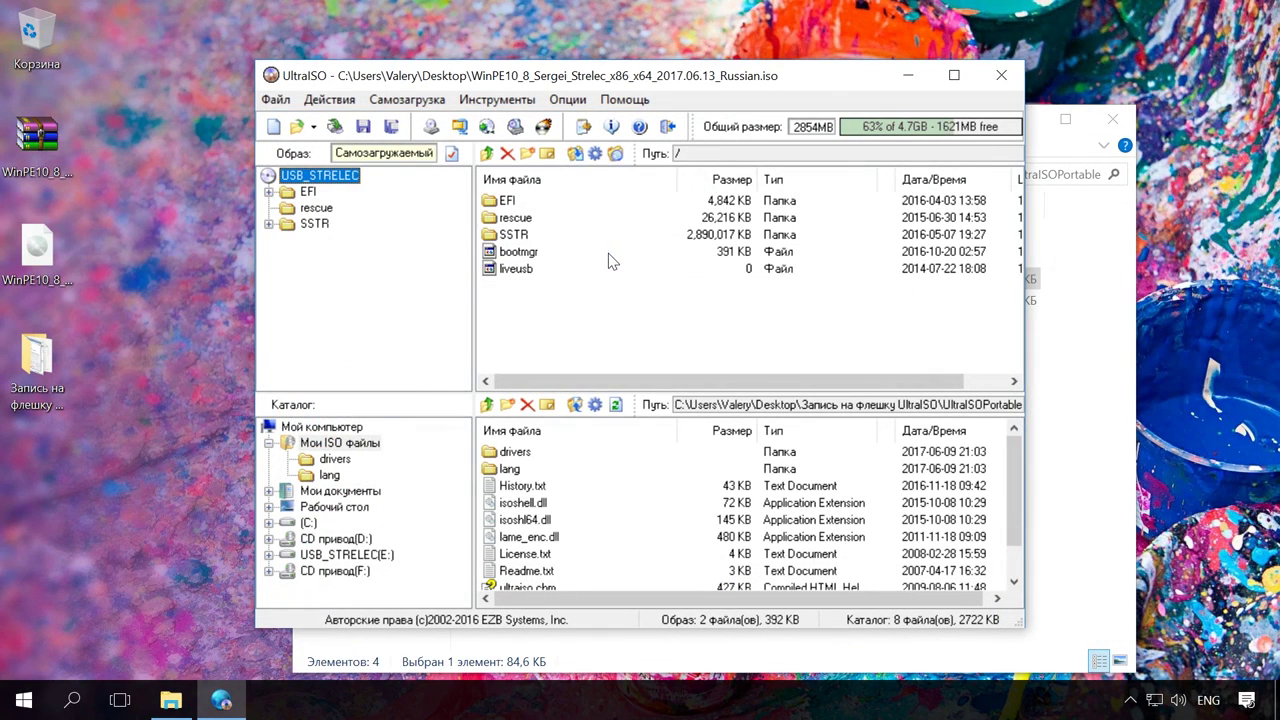
# Write the loaded image as a hard disk image to the 16 GB SanDisk Cruzer Blade drive (E:), accepting the erasure of its data
pyautogui.click(428, 104)
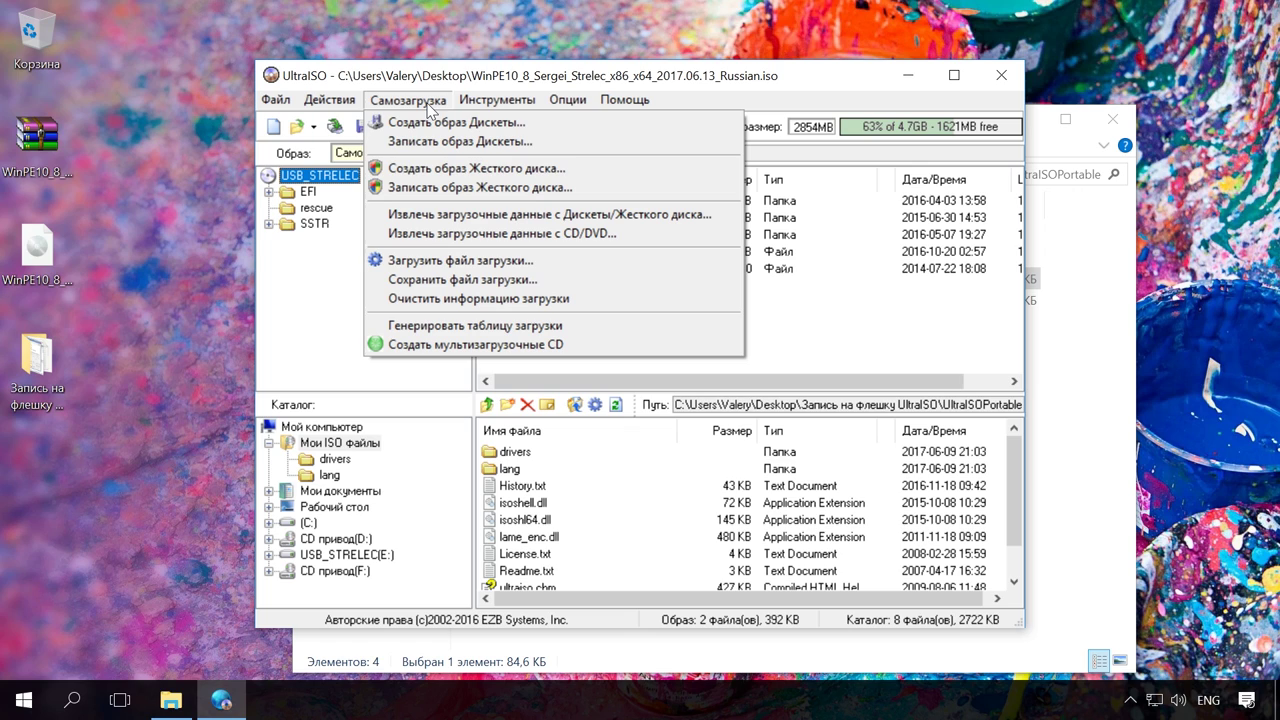
pyautogui.click(485, 187)
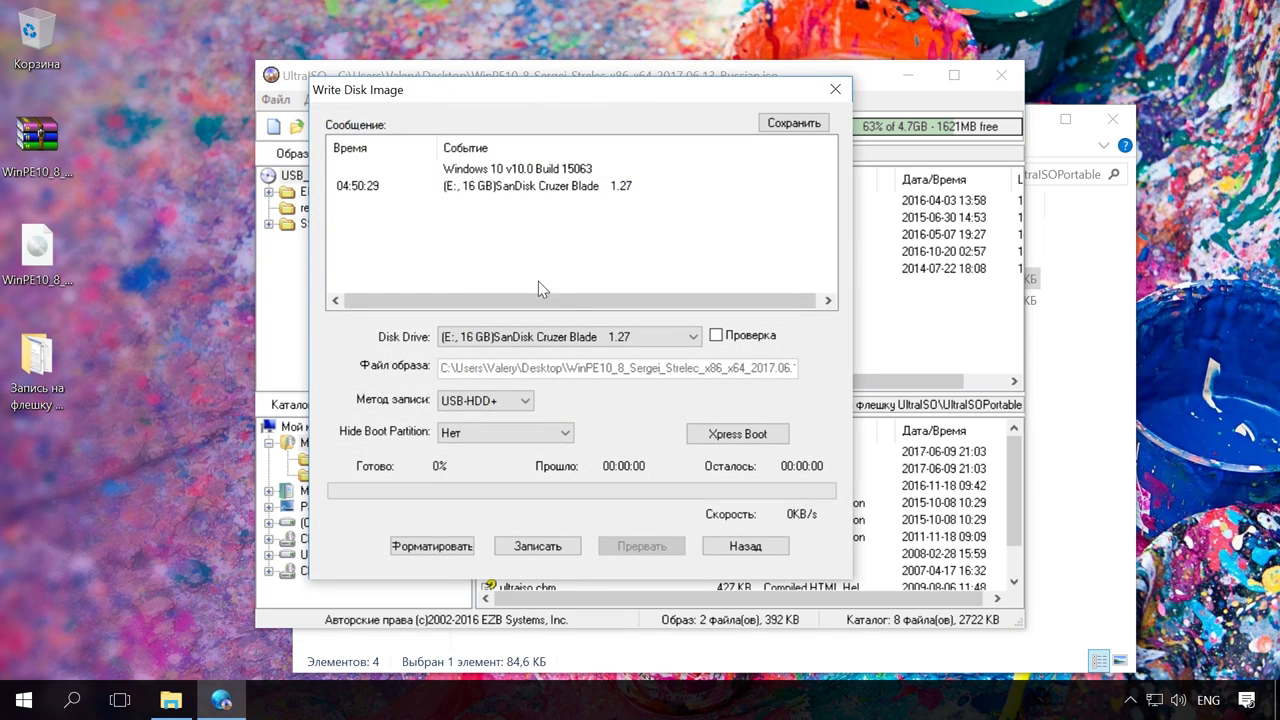
pyautogui.click(684, 338)
pyautogui.click(684, 342)
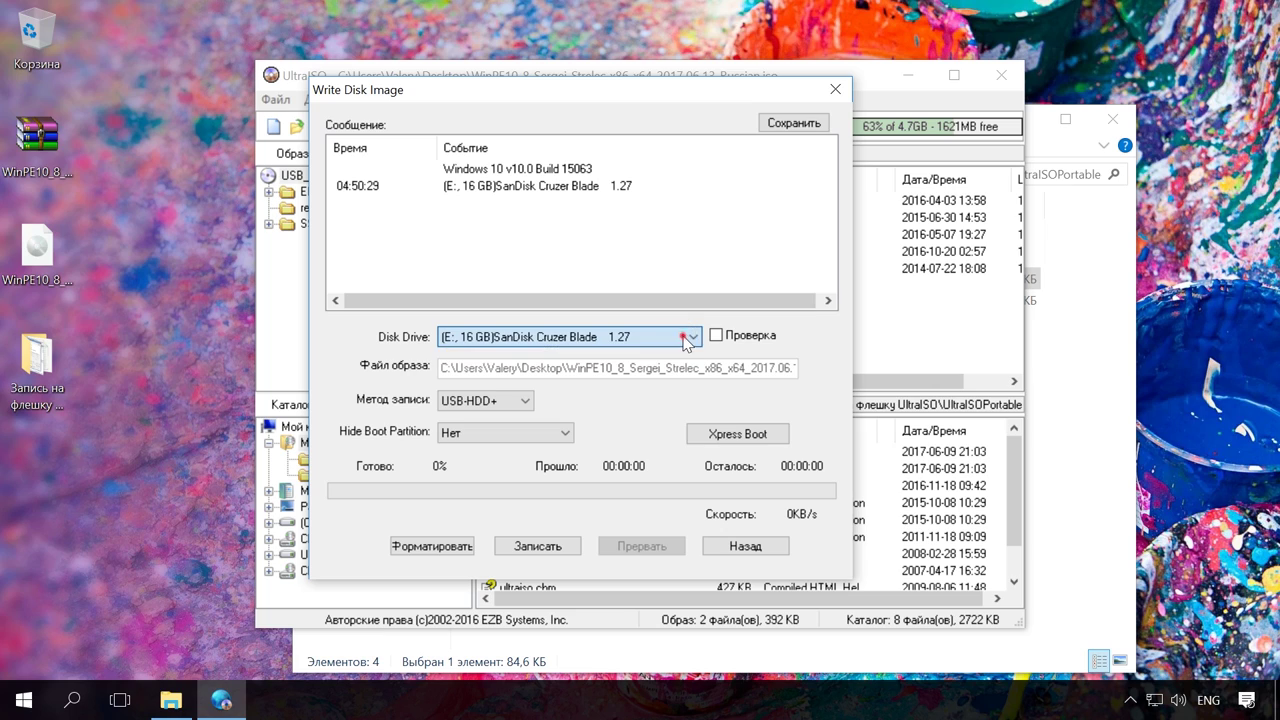
pyautogui.click(553, 548)
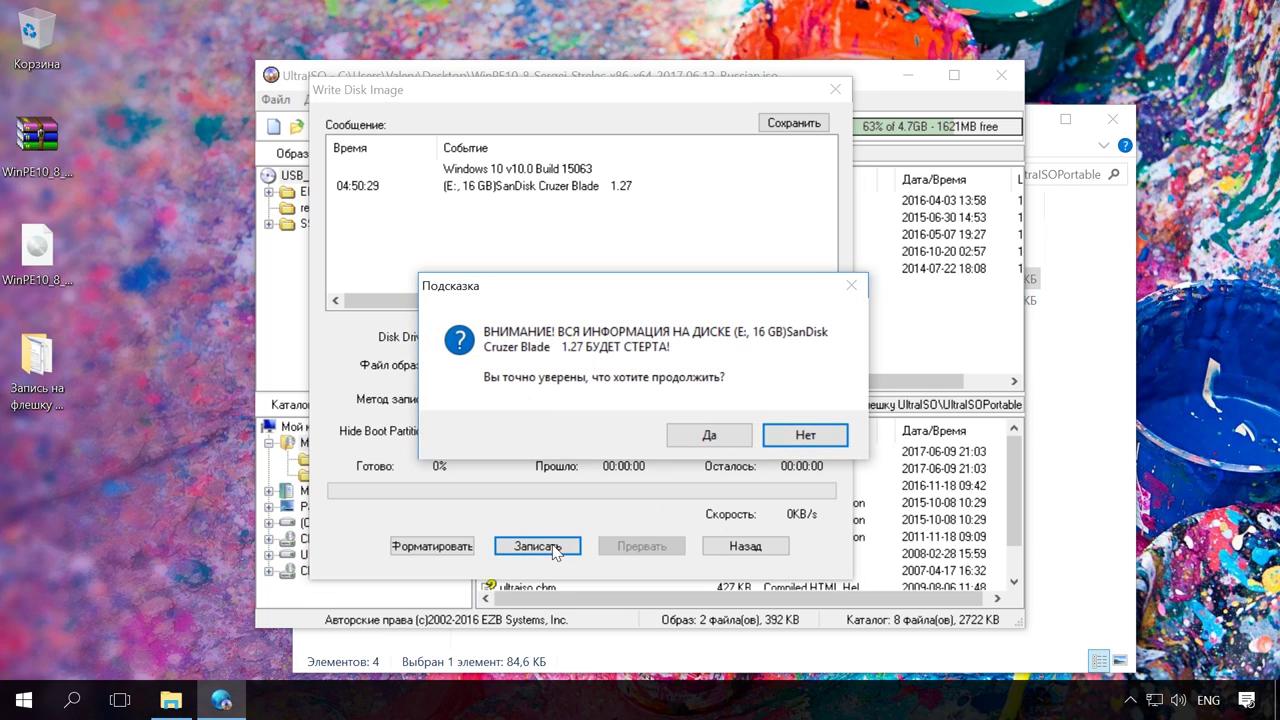
pyautogui.click(712, 437)
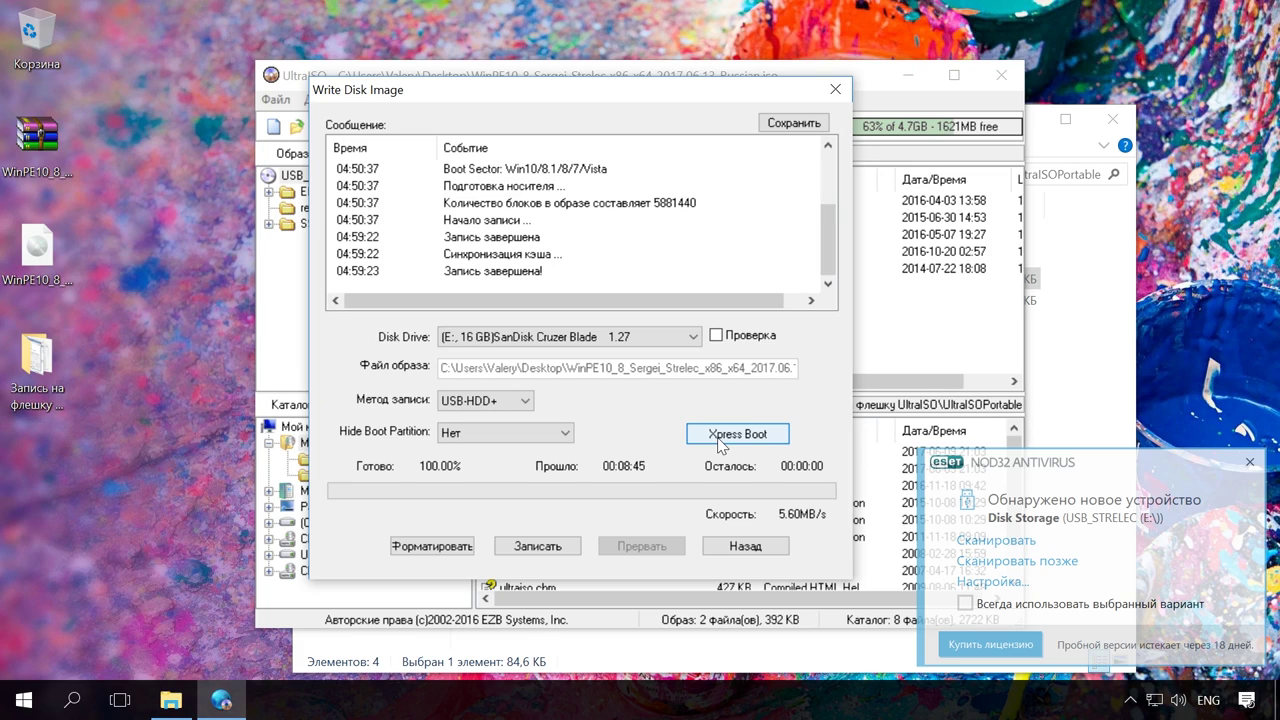
pyautogui.click(1249, 462)
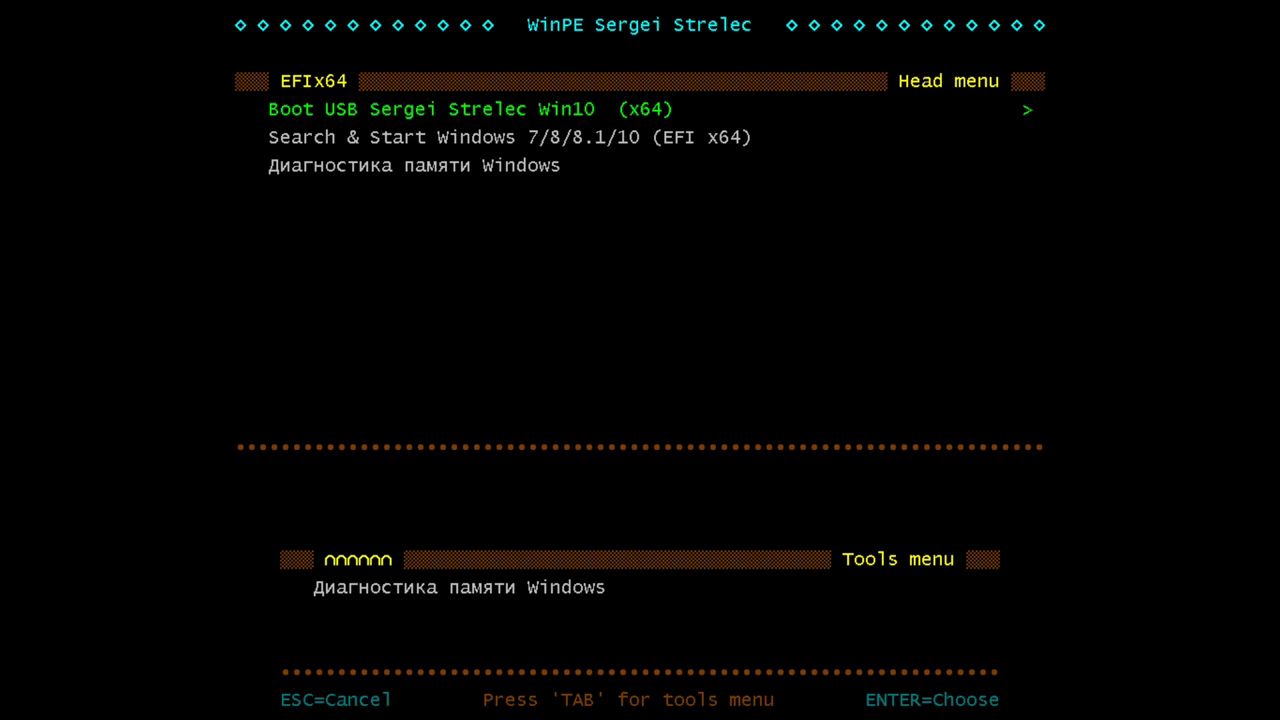
# Look through the WinPE boot options and boot "Boot USB Sergei Strelec Win10 (x64)"
pyautogui.press('Down')
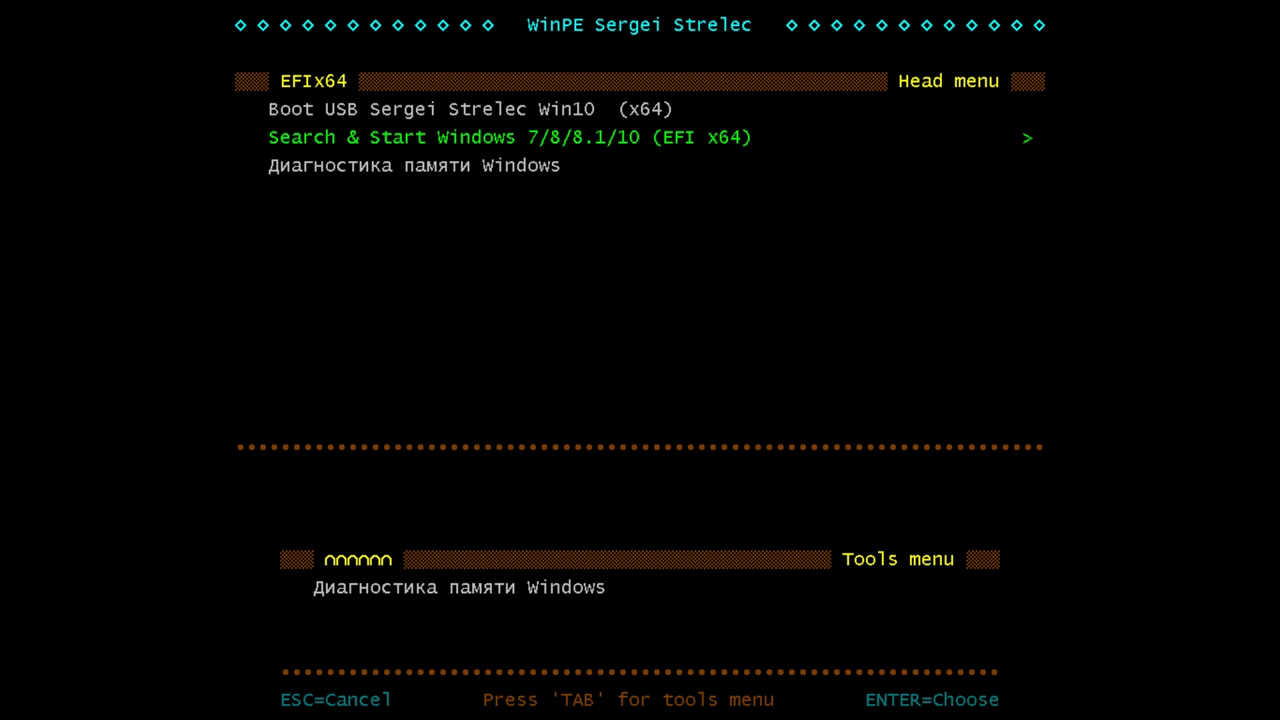
pyautogui.press('Down')
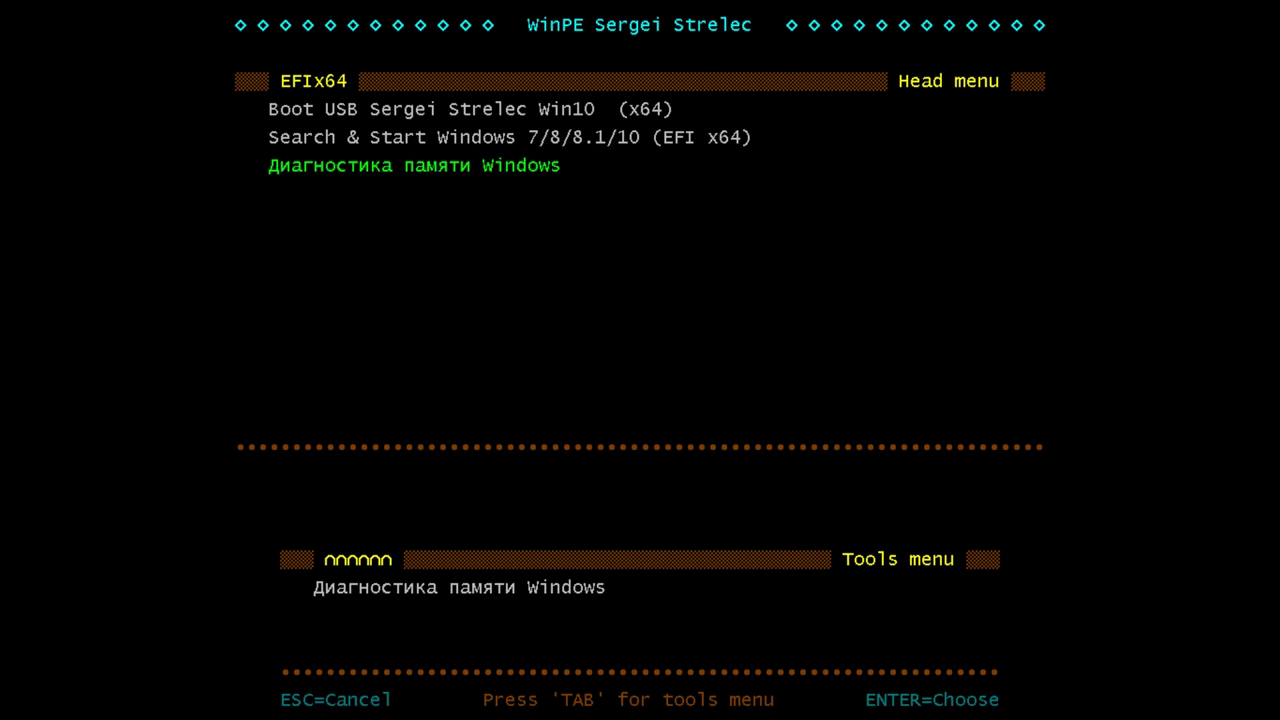
pyautogui.press('Up')
pyautogui.press('Up')
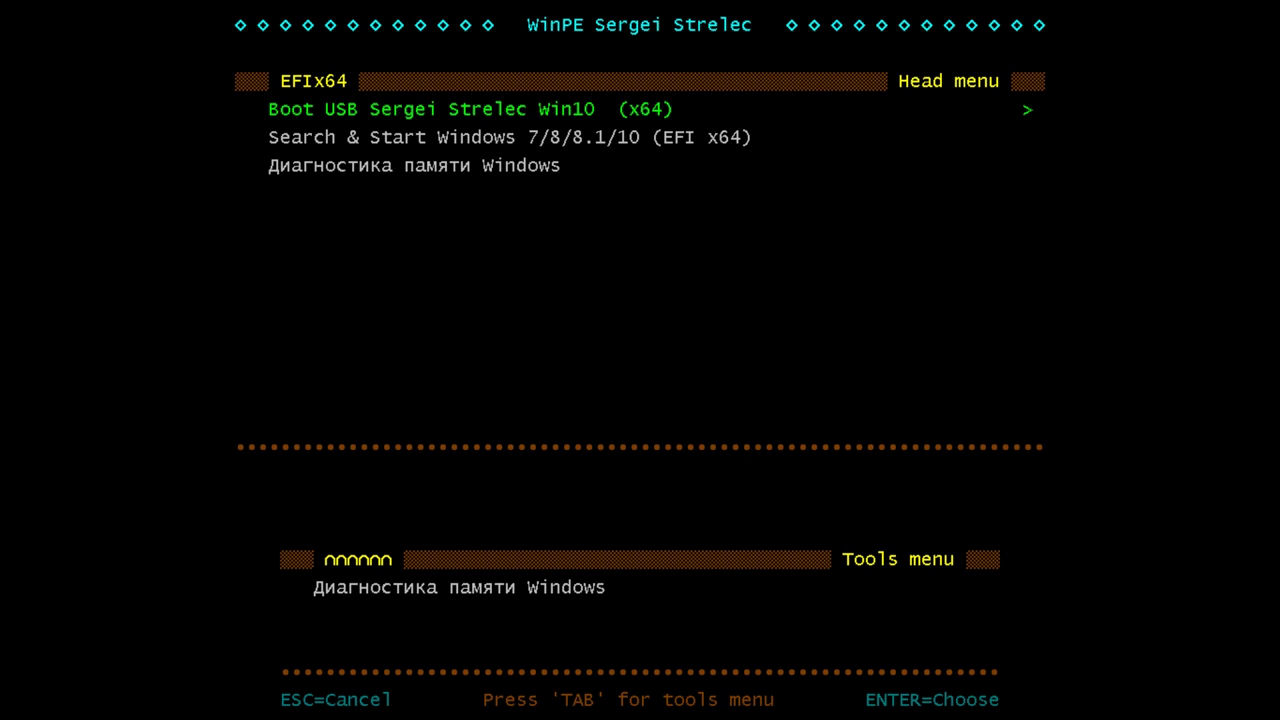
pyautogui.press('Return')
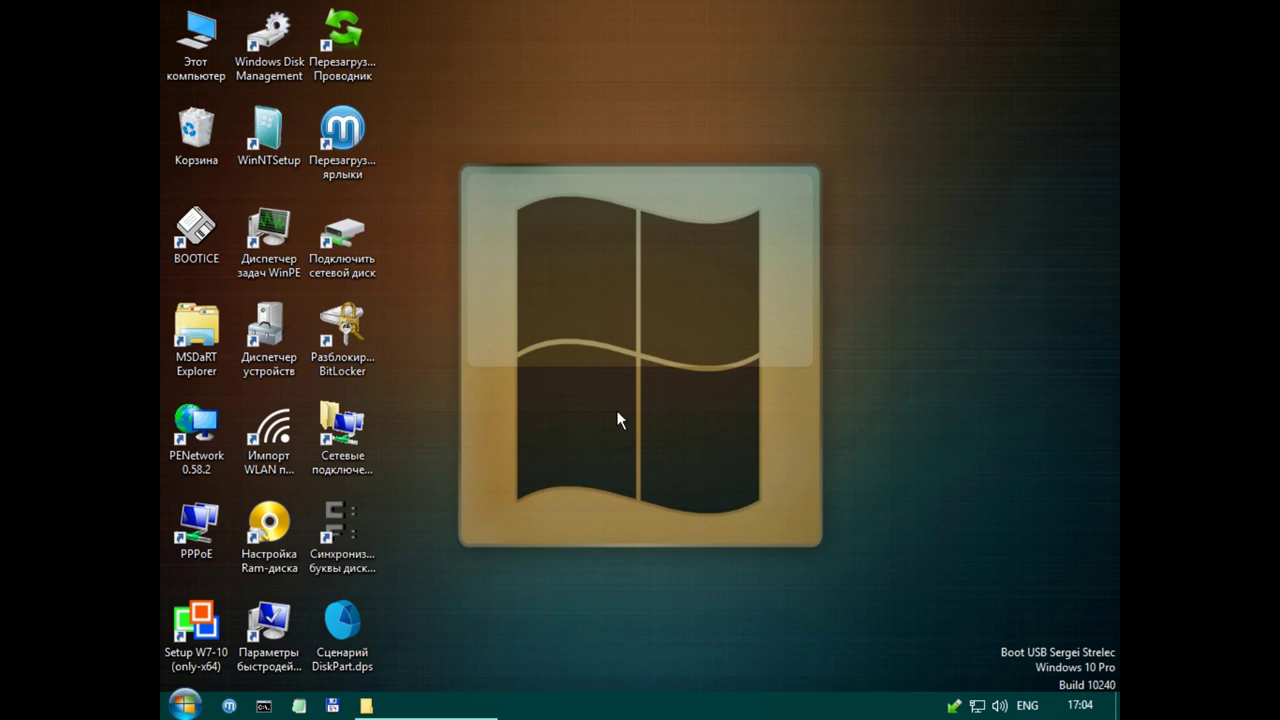
# Browse the local disk (C:) to the "Документы" folder of the User profile and close the file window
pyautogui.doubleClick(200, 40)
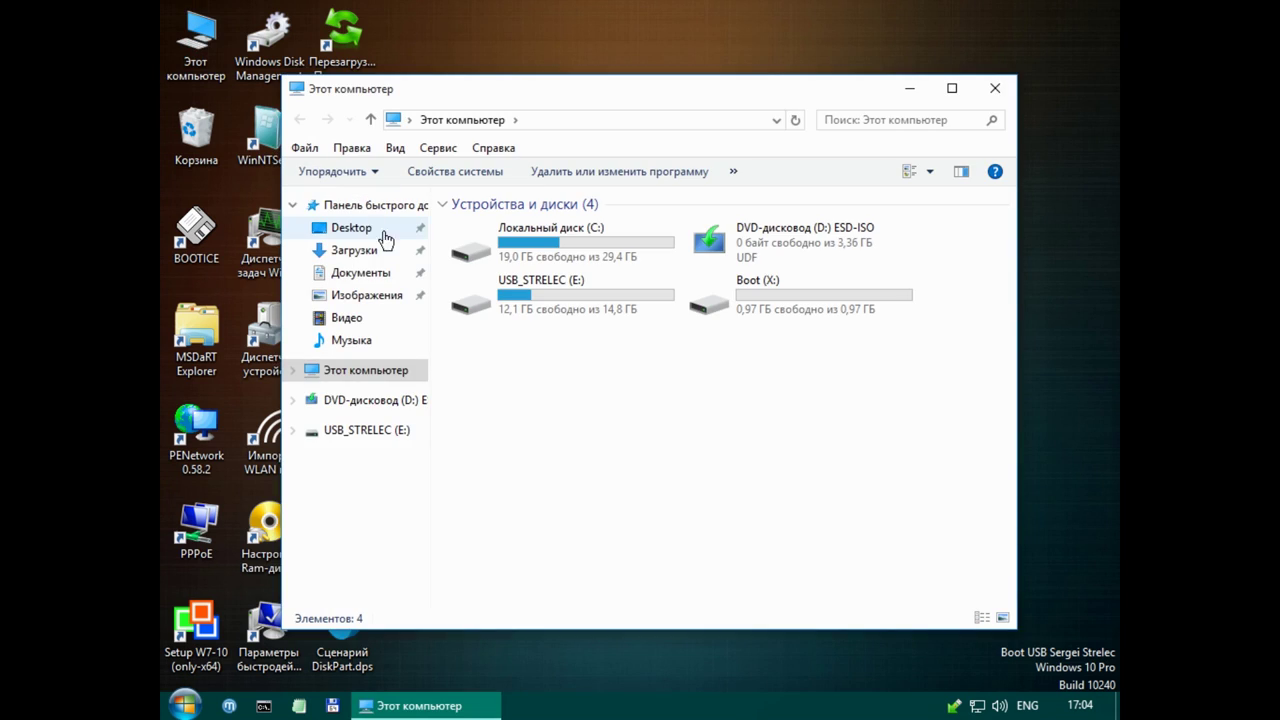
pyautogui.click(548, 258)
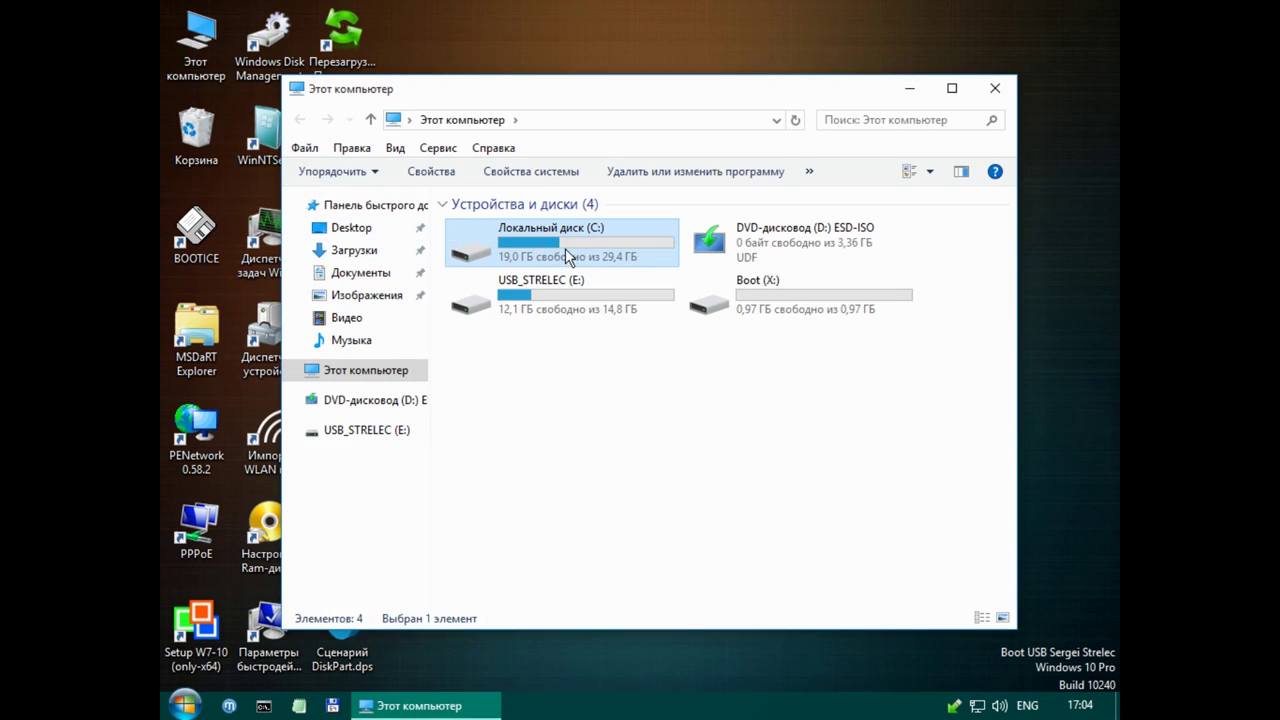
pyautogui.doubleClick(566, 254)
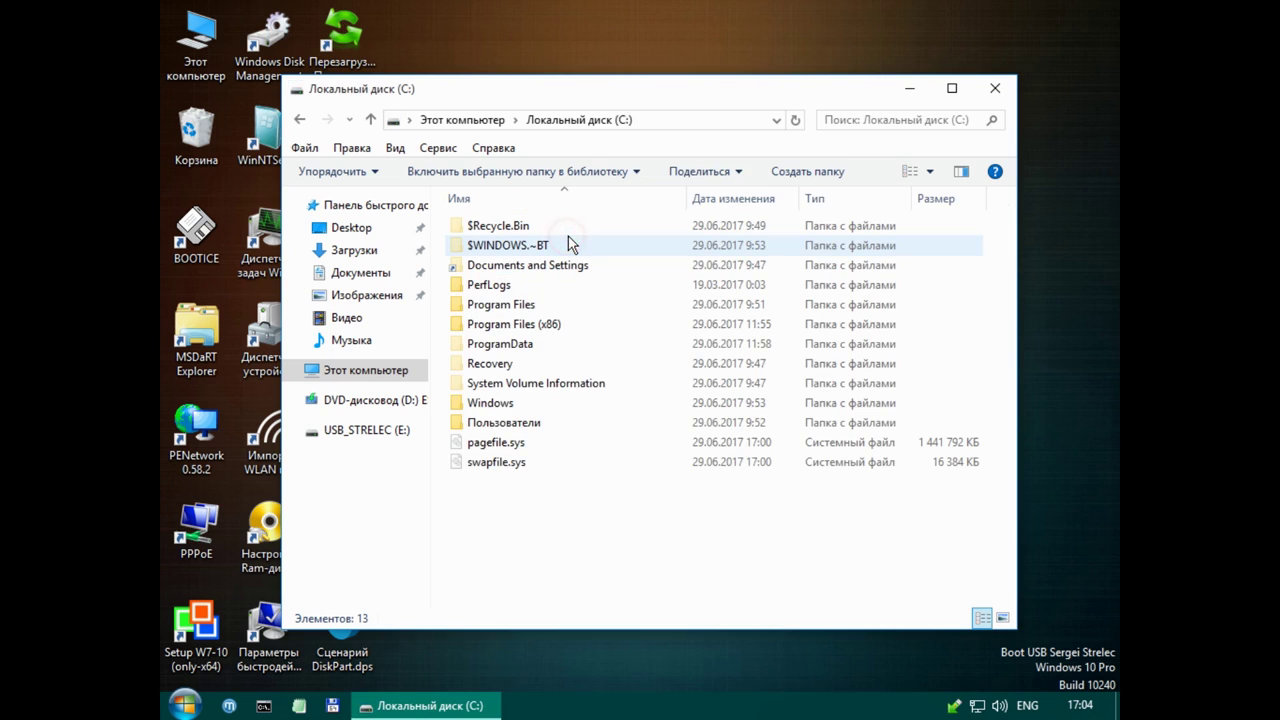
pyautogui.doubleClick(505, 422)
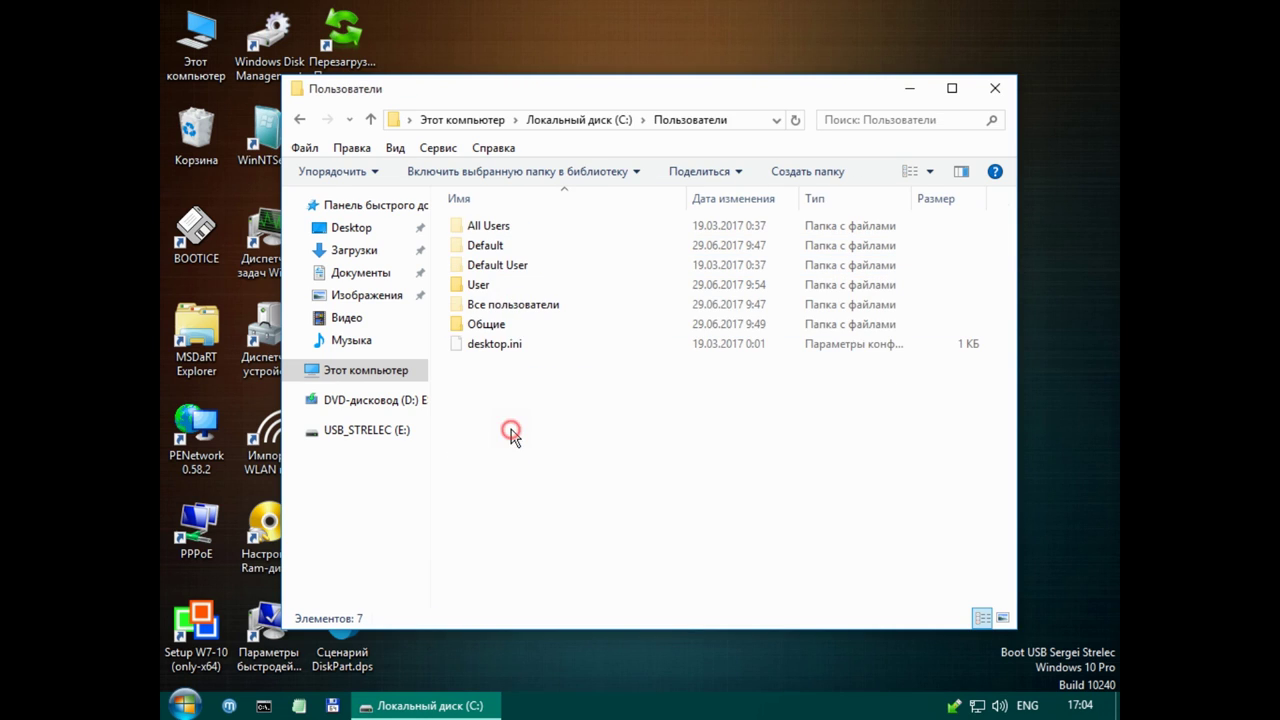
pyautogui.doubleClick(490, 285)
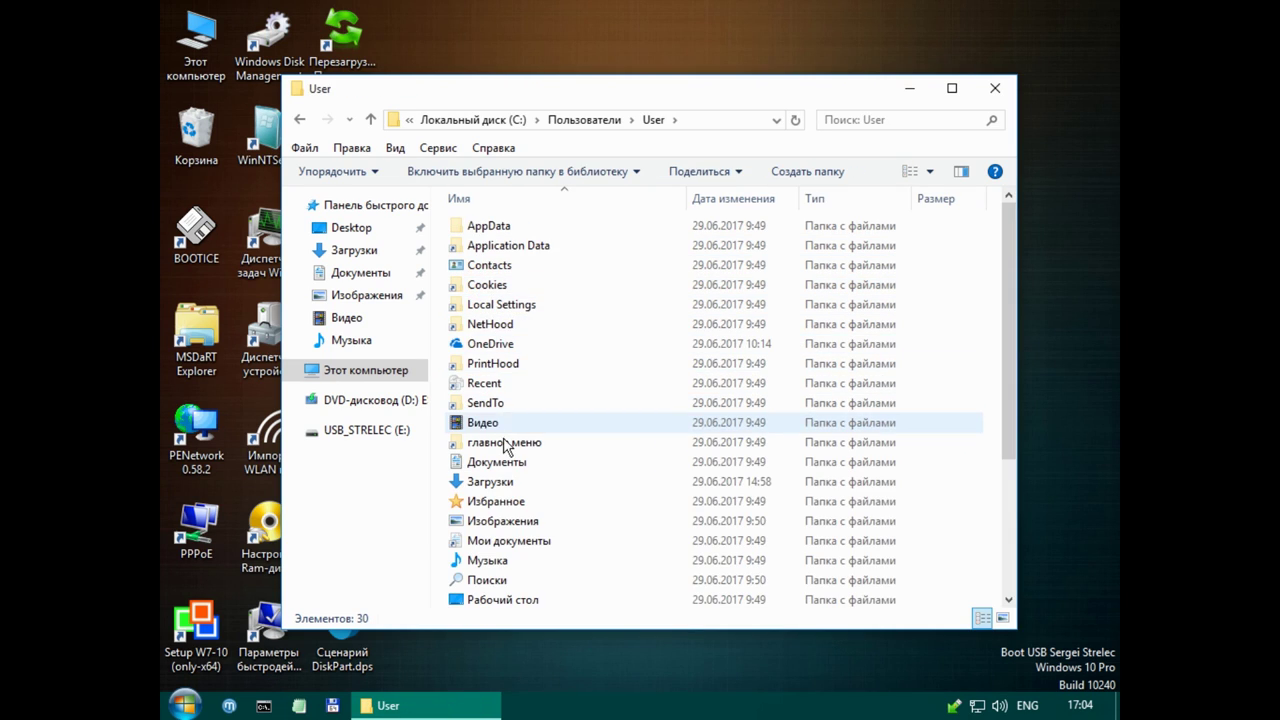
pyautogui.doubleClick(475, 462)
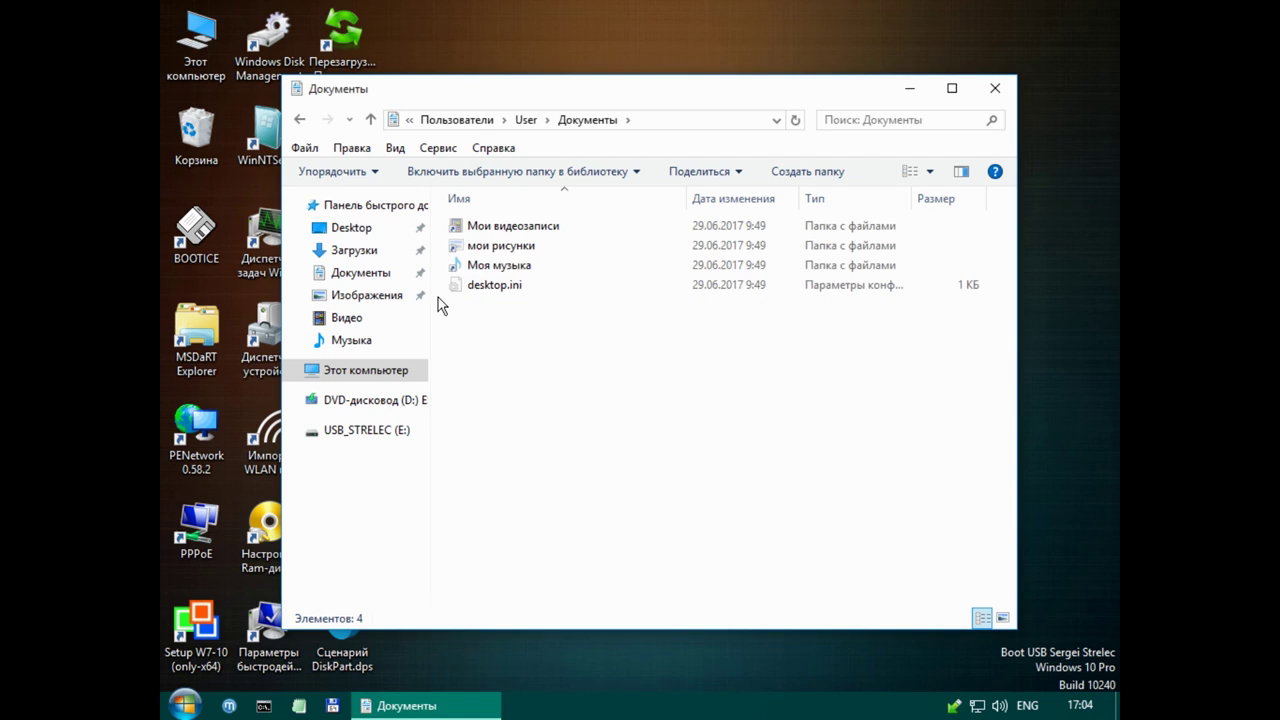
pyautogui.click(372, 121)
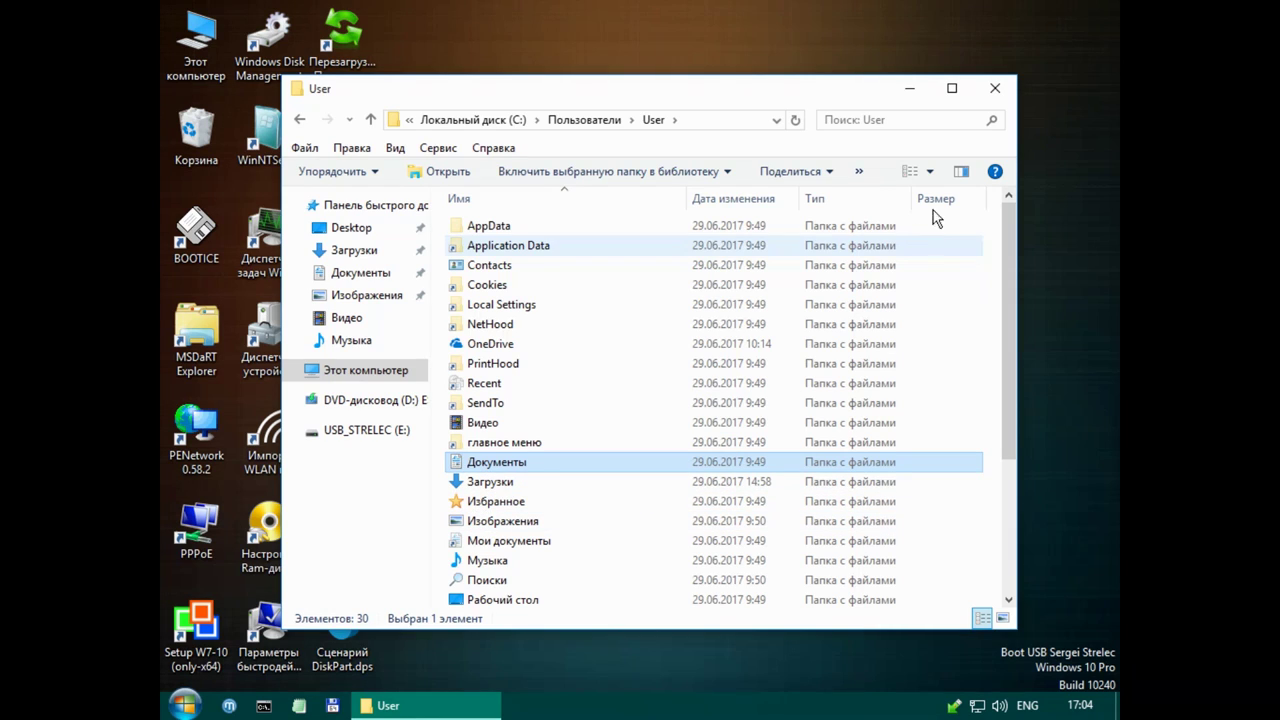
pyautogui.click(996, 89)
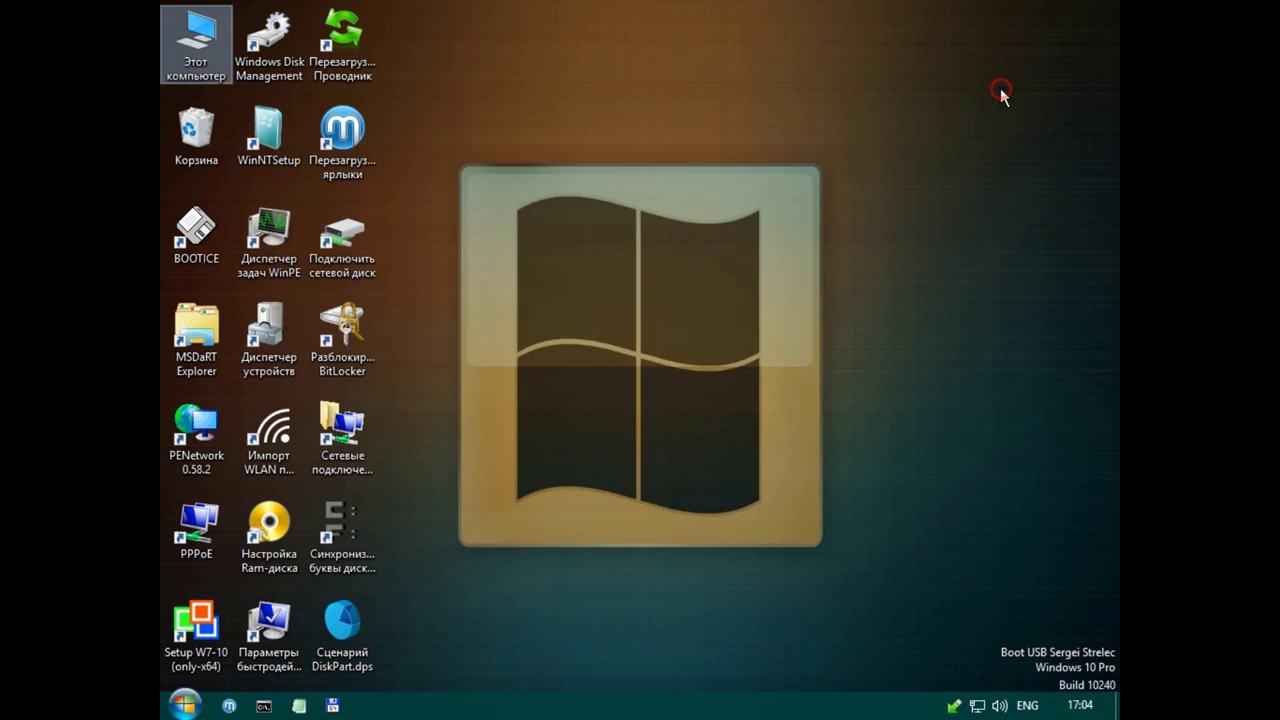
# Look through the bundled program categories, including Антивирусы, БЭКАП И ВОССТАНОВЛЕНИЕ, Восстановление данных, Дефрагментация and Форматирование
pyautogui.click(186, 708)
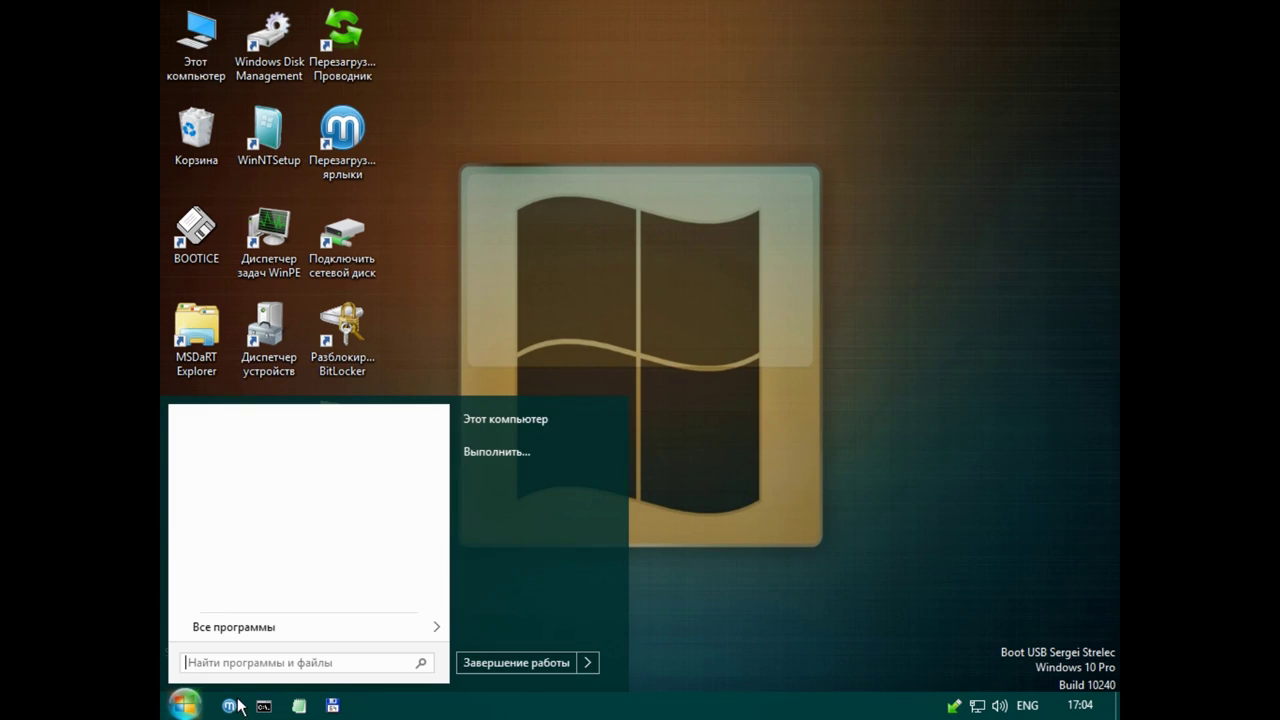
pyautogui.click(438, 628)
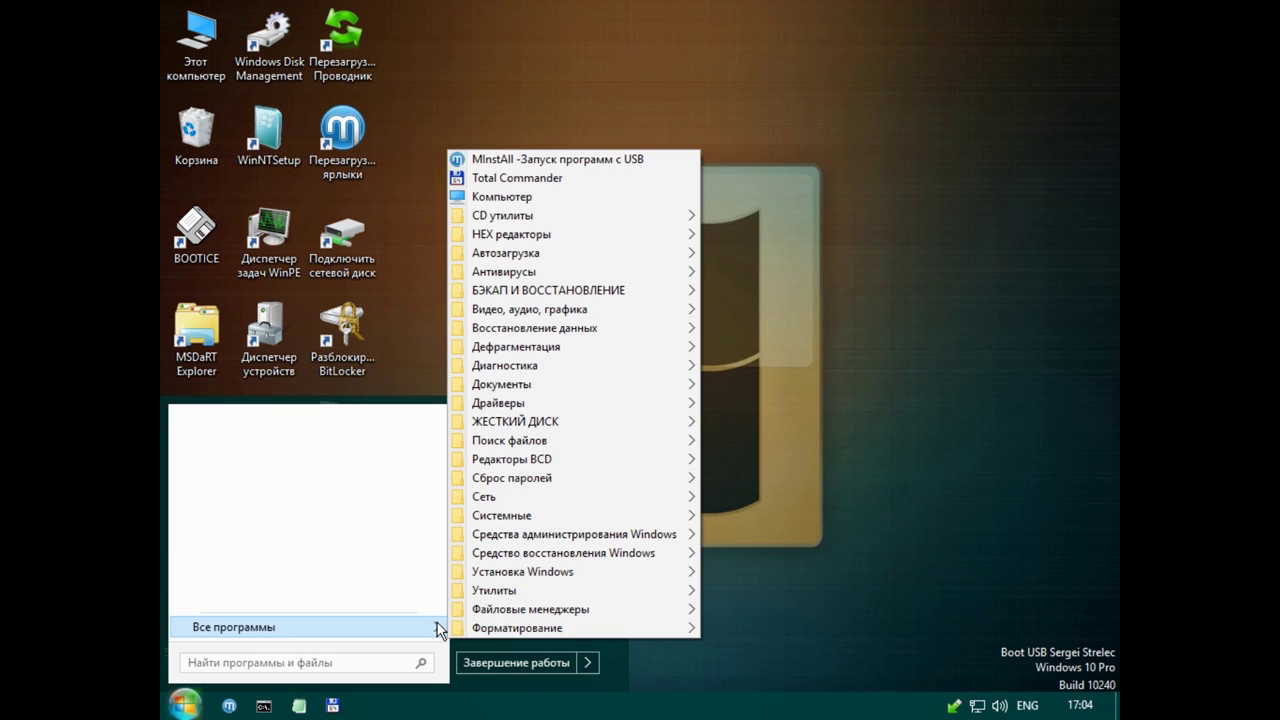
pyautogui.click(640, 274)
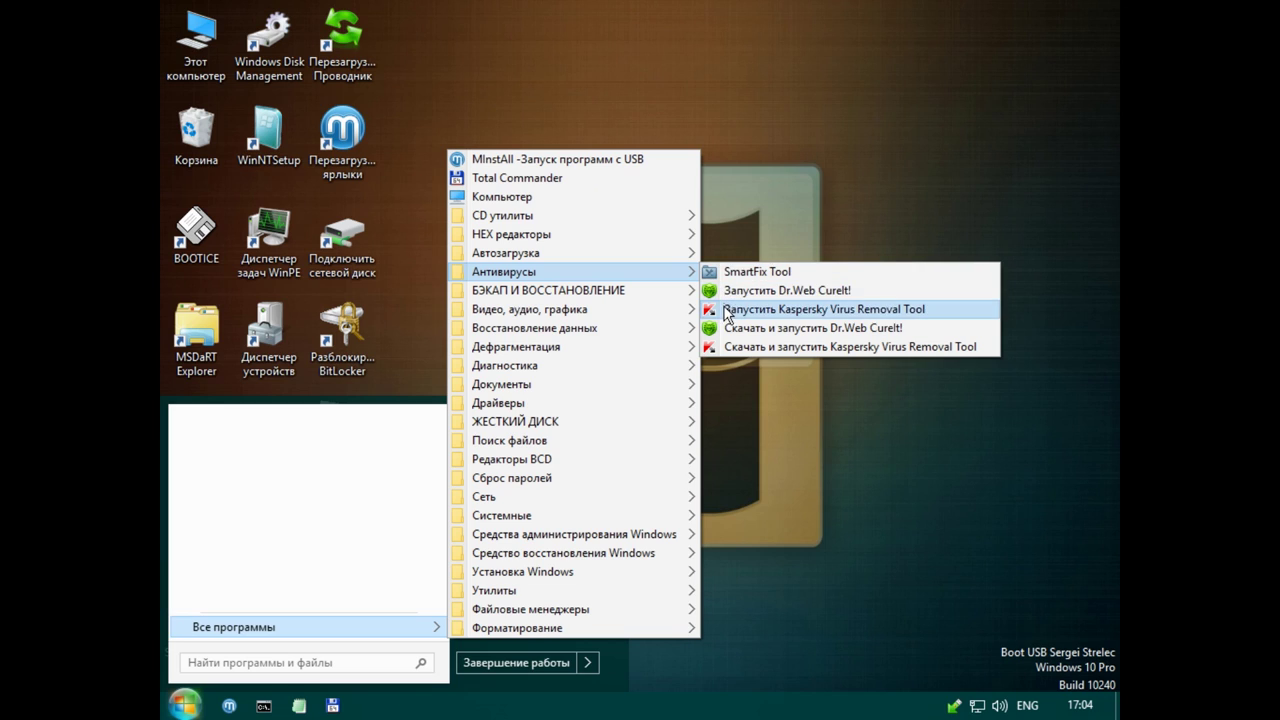
pyautogui.click(670, 288)
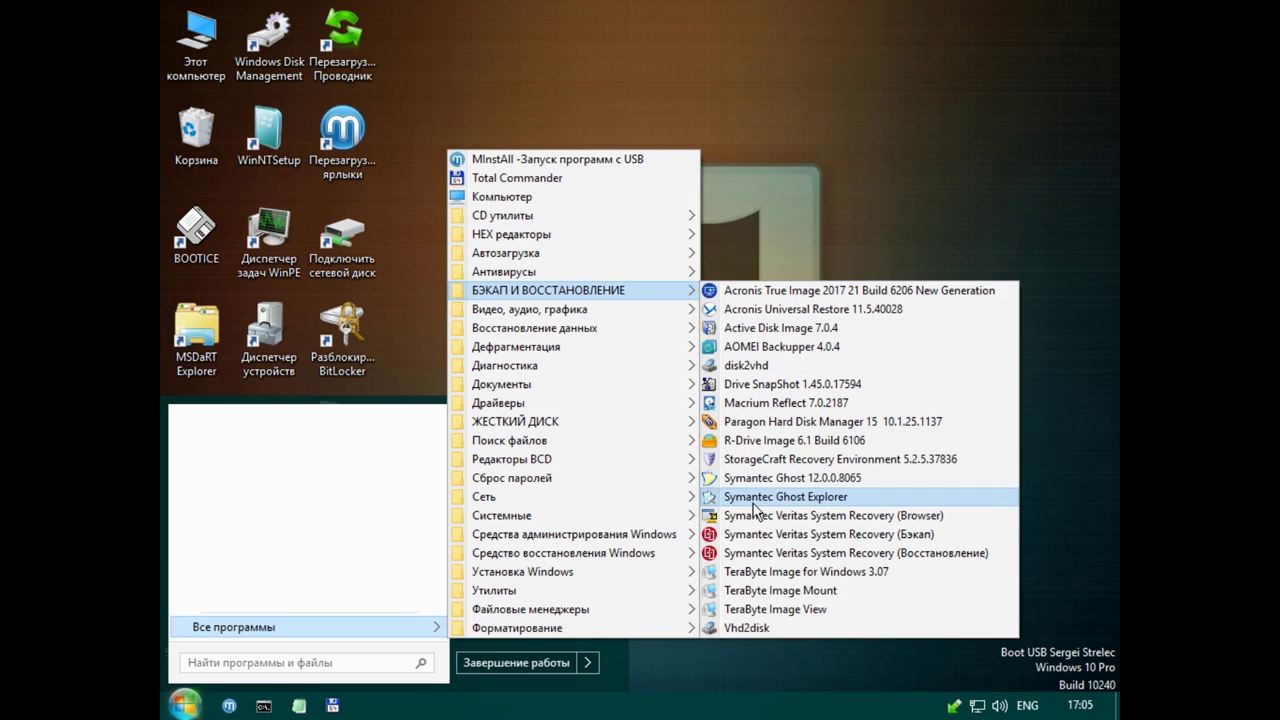
pyautogui.click(688, 337)
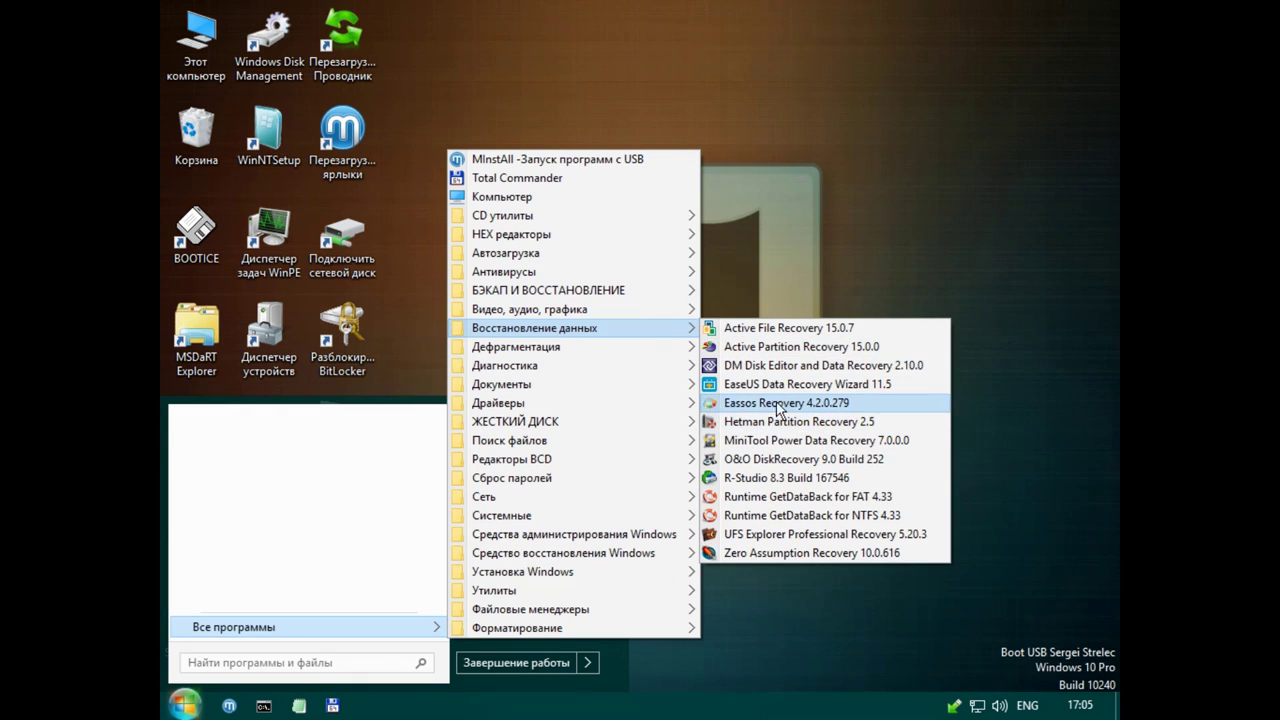
pyautogui.click(612, 347)
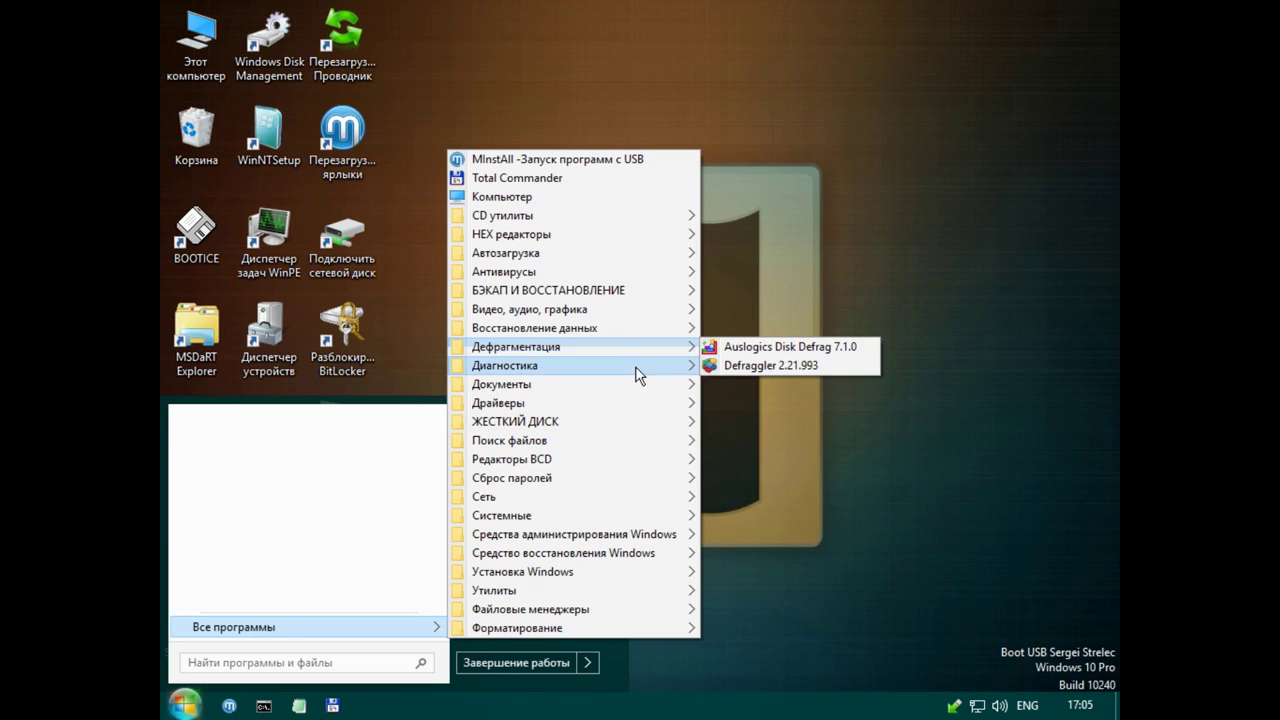
pyautogui.click(634, 630)
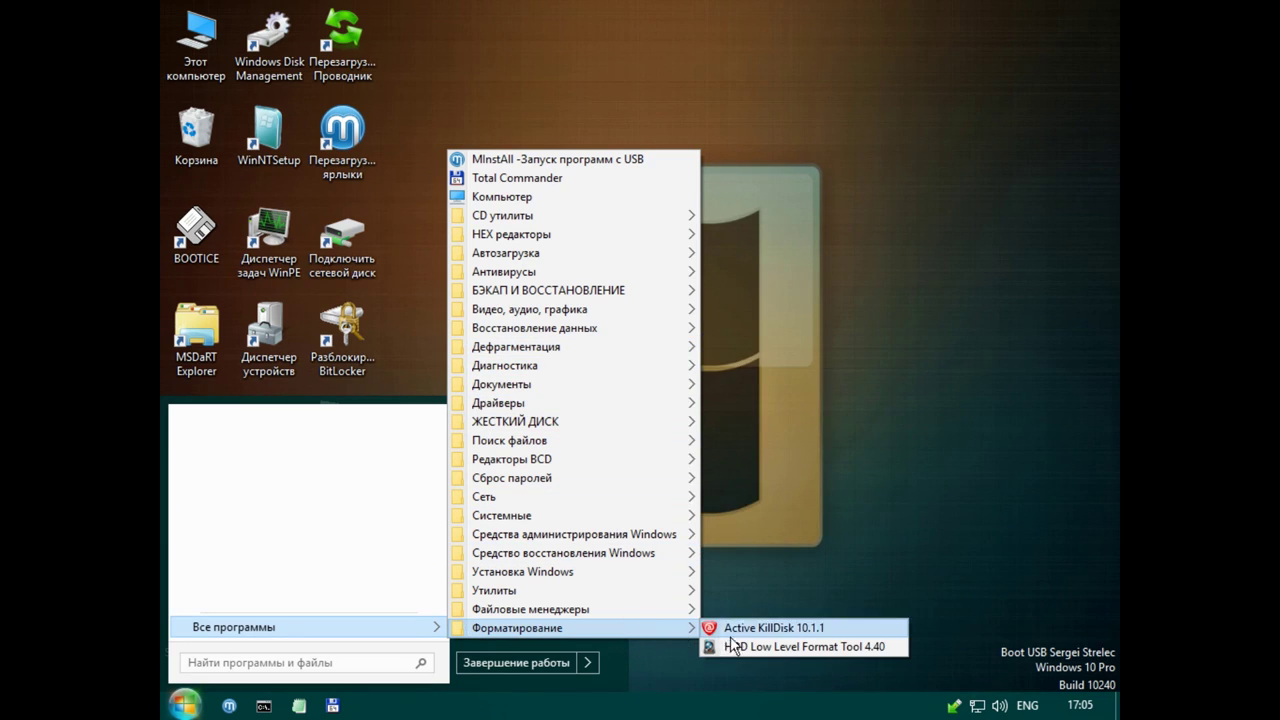
pyautogui.click(758, 460)
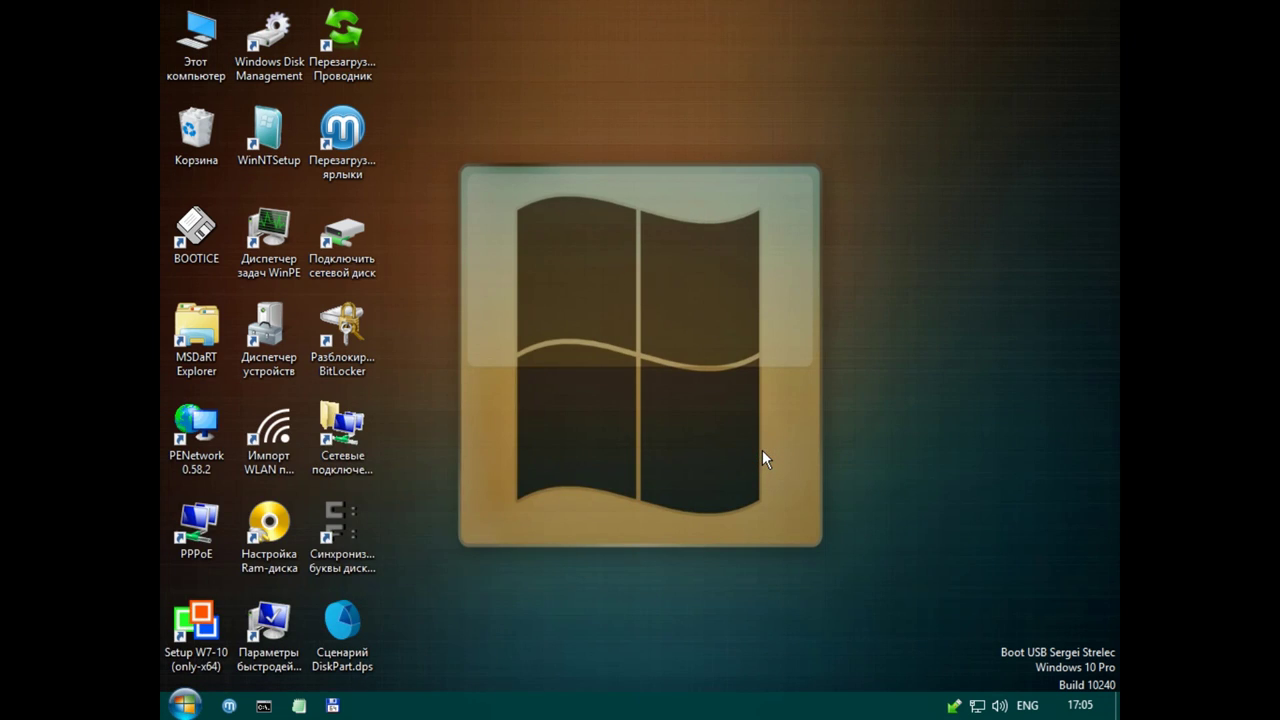
# Inspect the volumes and disks in Windows Disk Management with its window enlarged, and close it
pyautogui.doubleClick(278, 50)
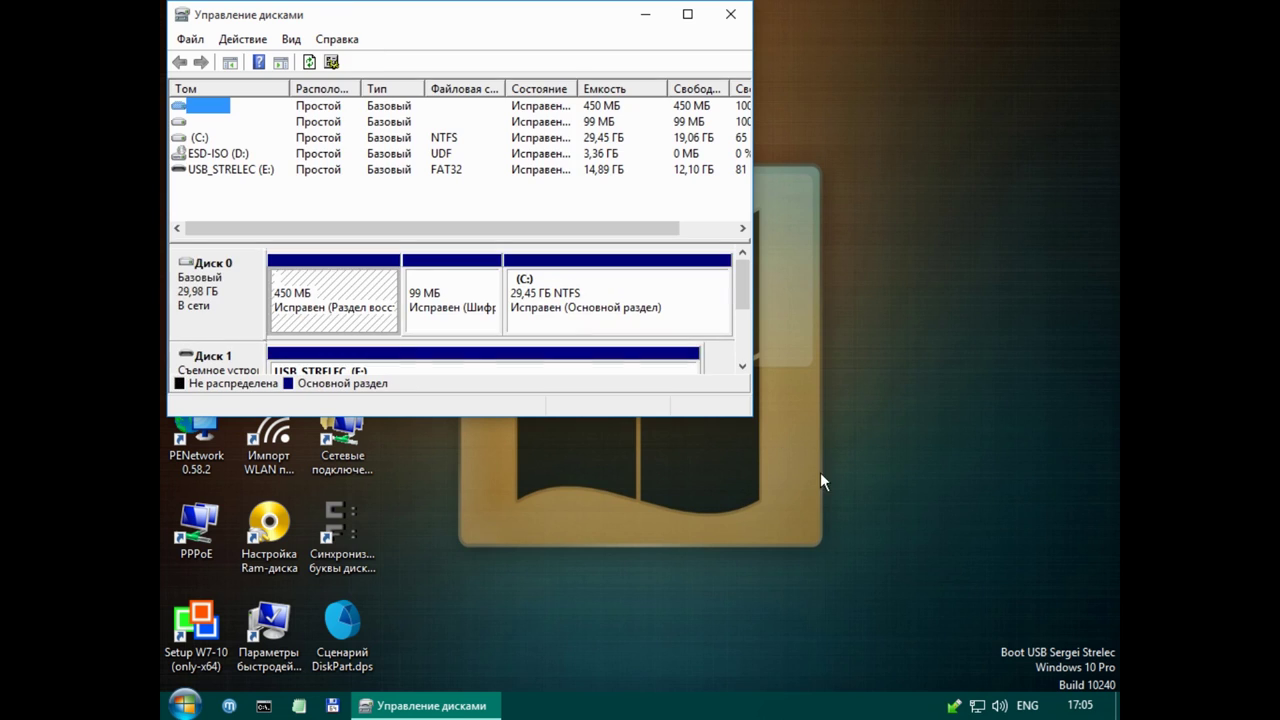
pyautogui.moveTo(751, 416); pyautogui.dragTo(1006, 563)
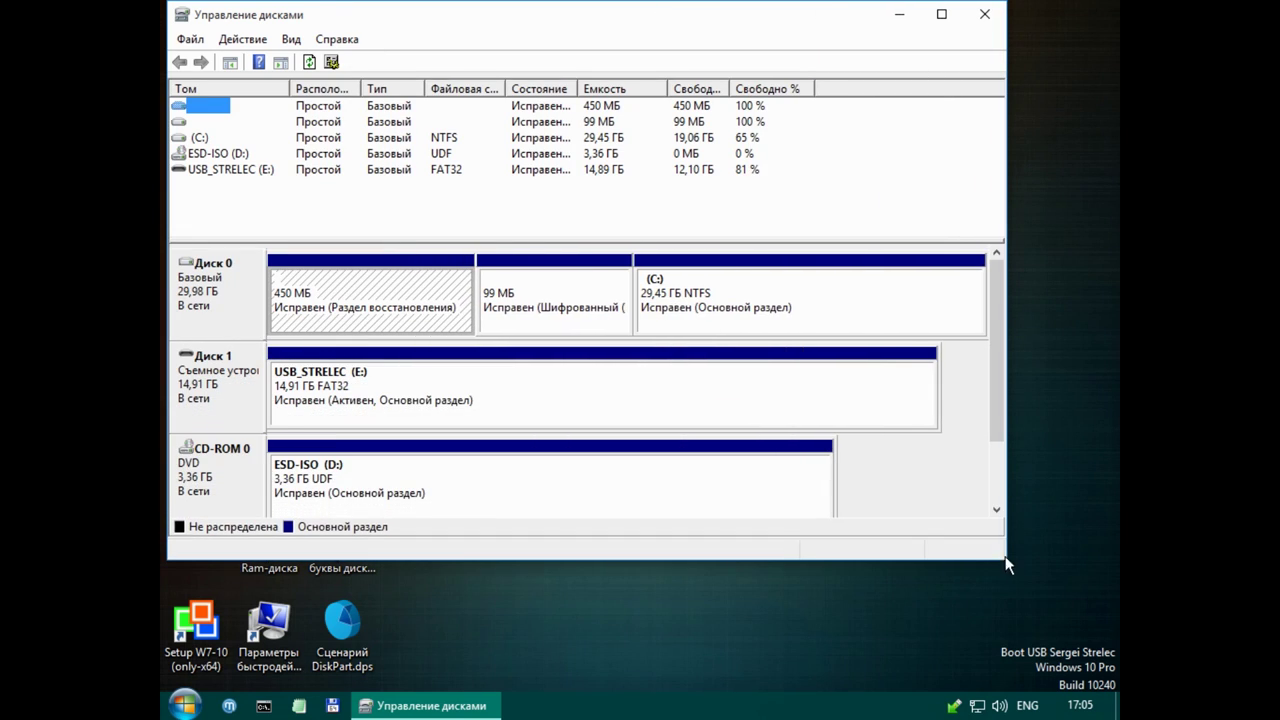
pyautogui.click(987, 15)
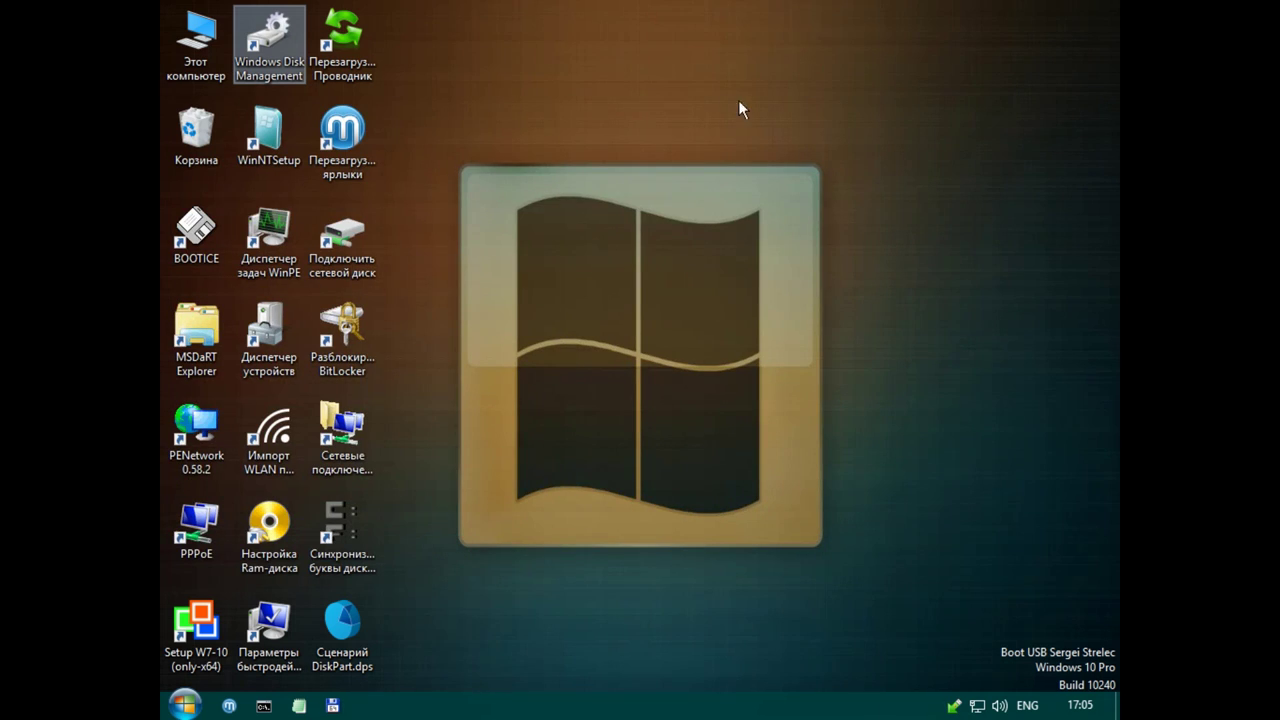
# View the network drive mapping dialog and the device list in Device Manager, closing each without changes
pyautogui.doubleClick(345, 245)
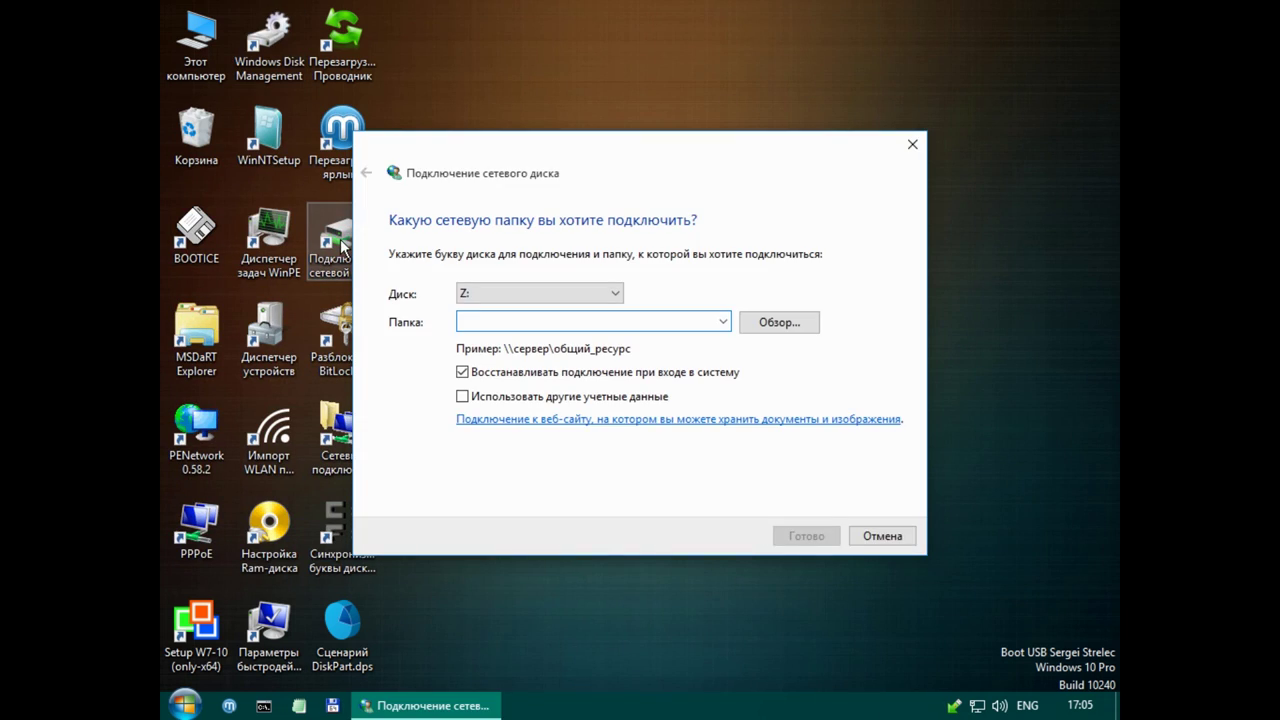
pyautogui.click(912, 145)
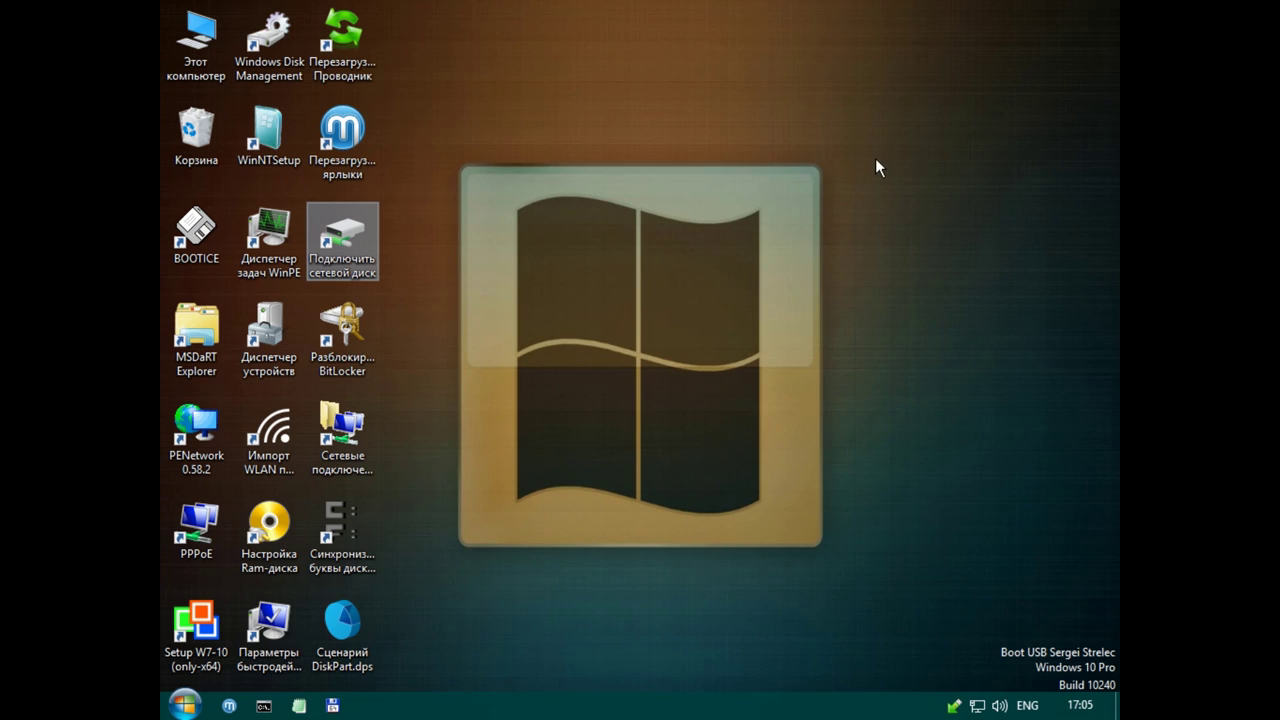
pyautogui.doubleClick(271, 333)
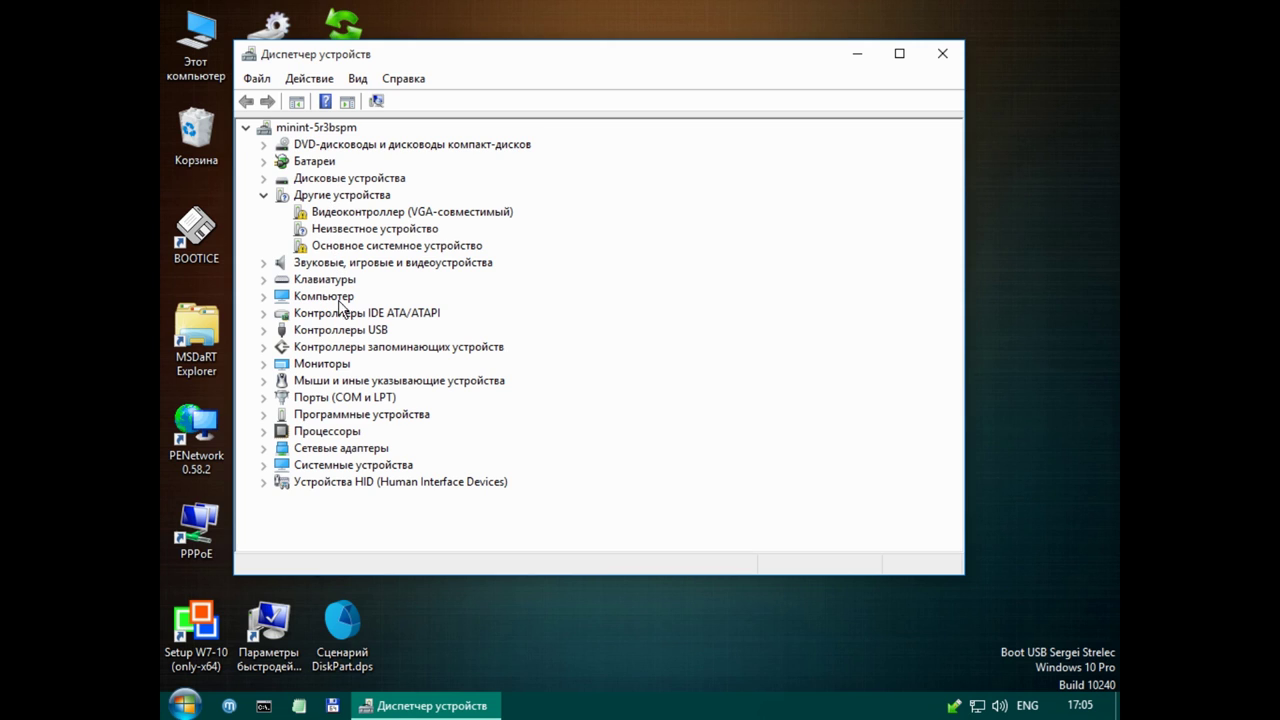
pyautogui.click(943, 54)
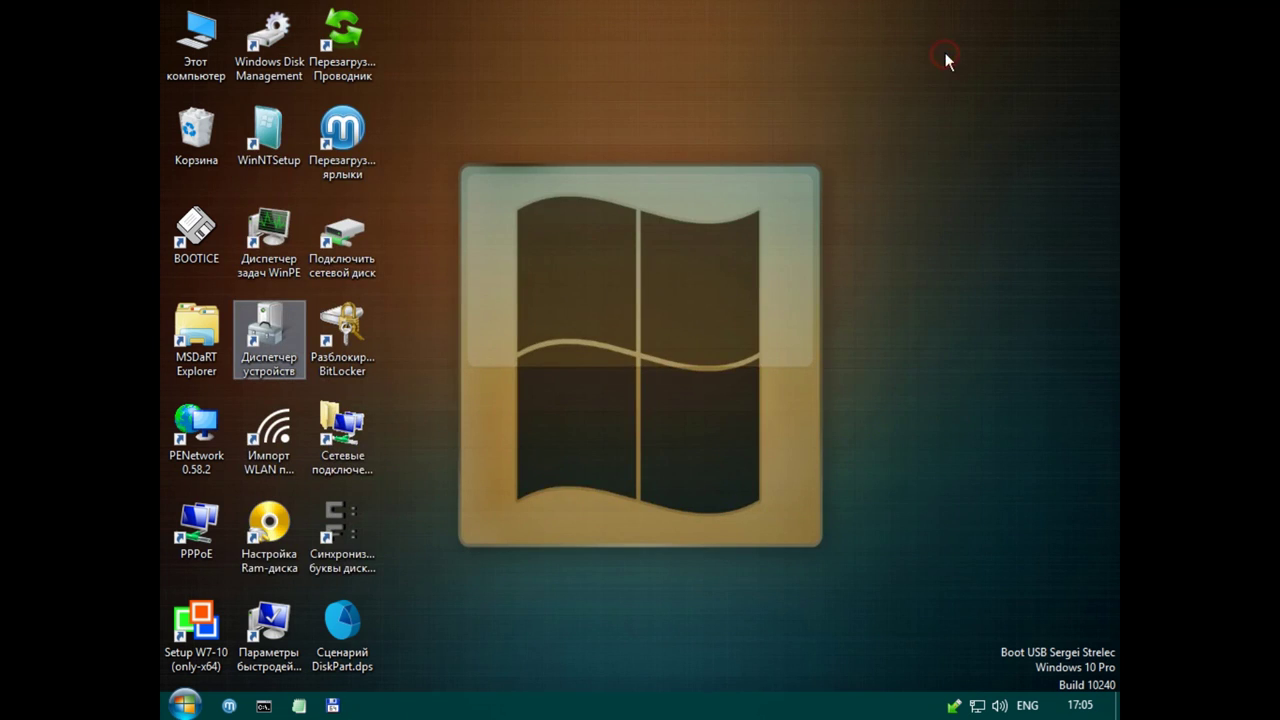
# View the BitLocker unlock instructions, and run the "Сценарий DiskPart.dps" script to list the disks, closing both consoles
pyautogui.doubleClick(344, 337)
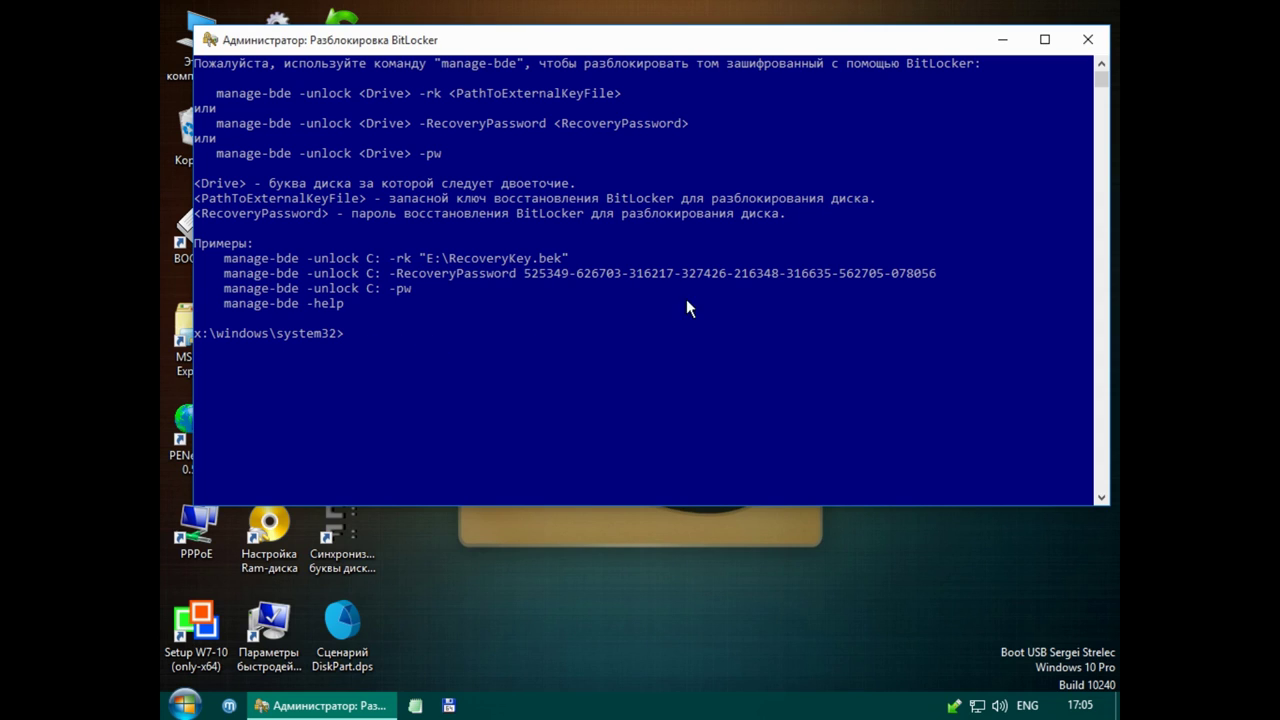
pyautogui.click(1085, 42)
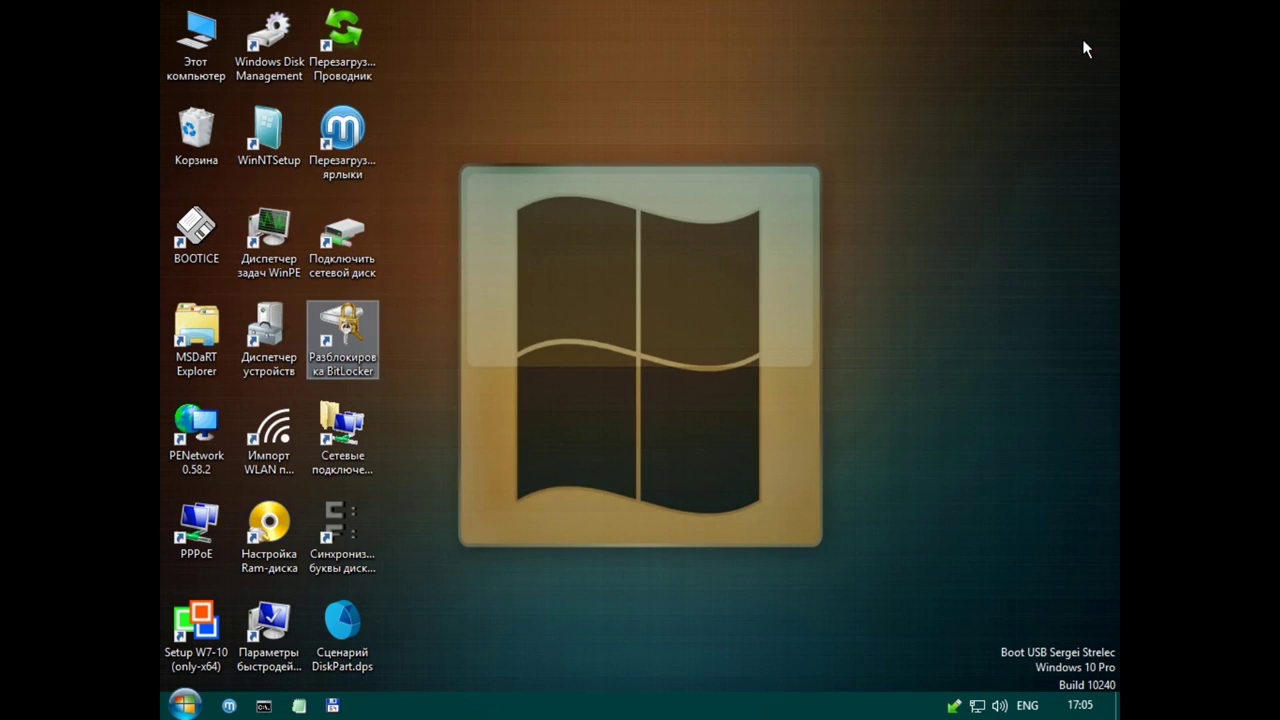
pyautogui.doubleClick(342, 622)
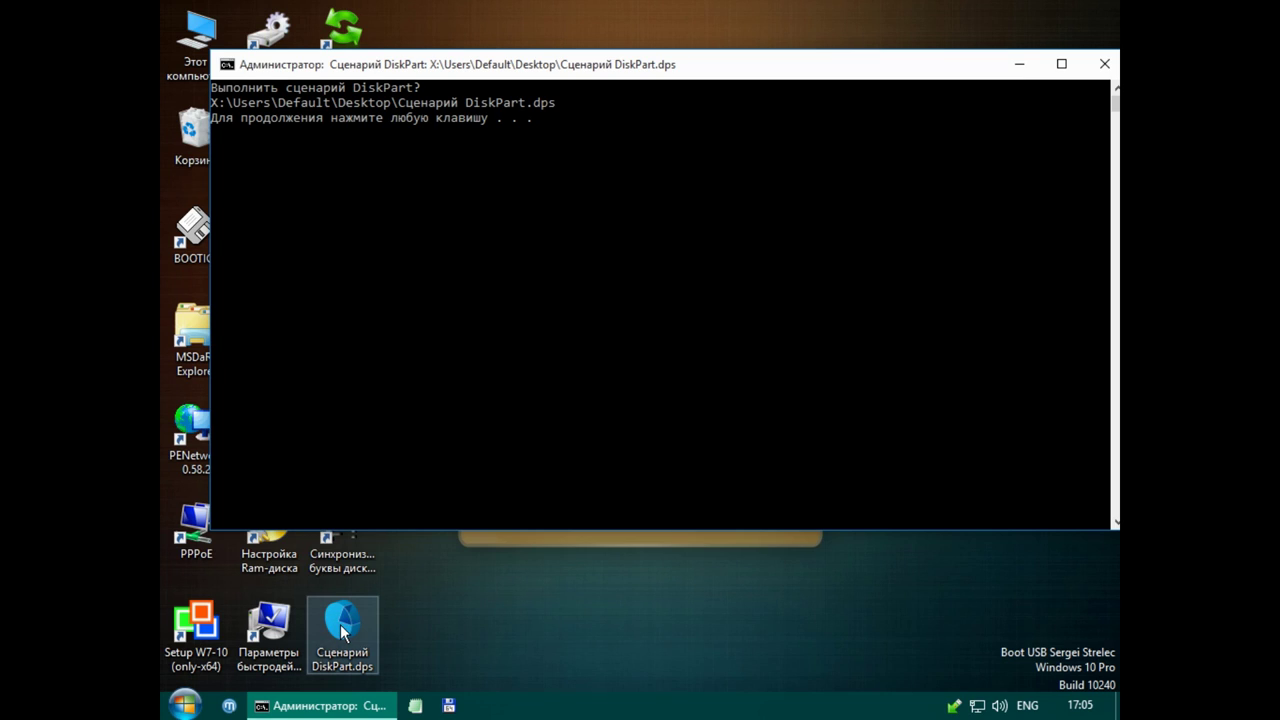
pyautogui.press('Return')
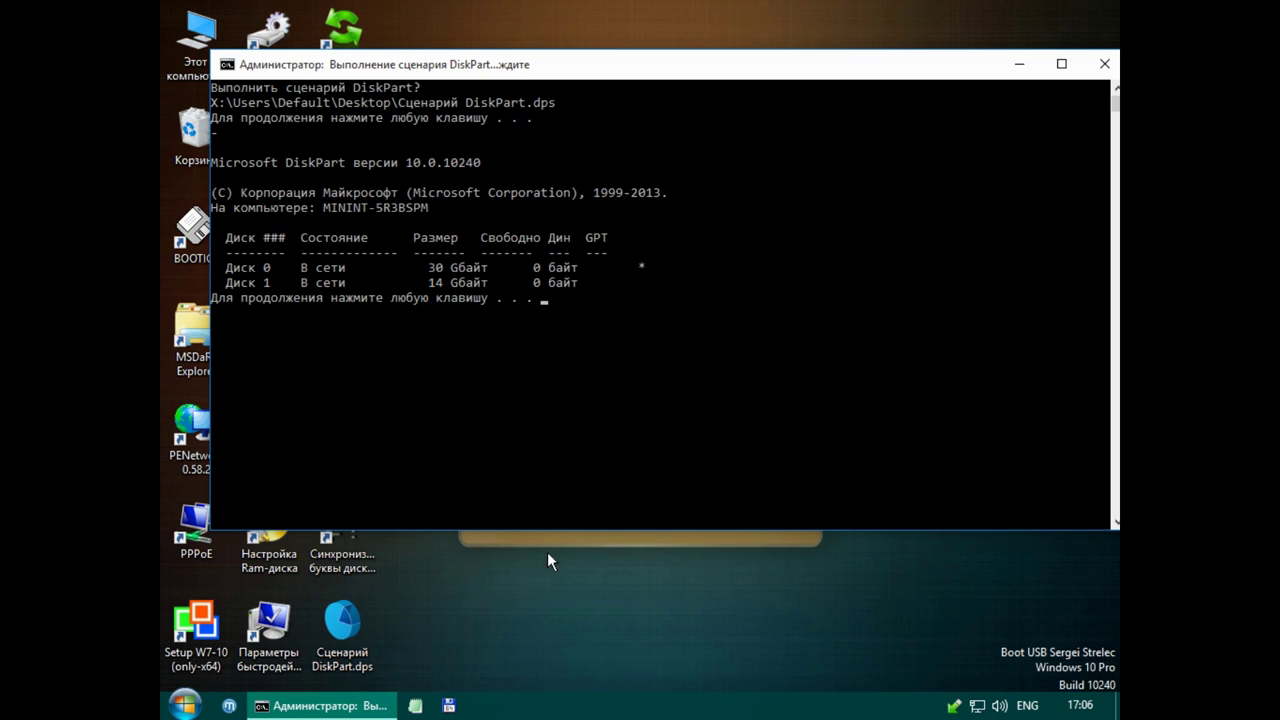
pyautogui.click(1104, 65)
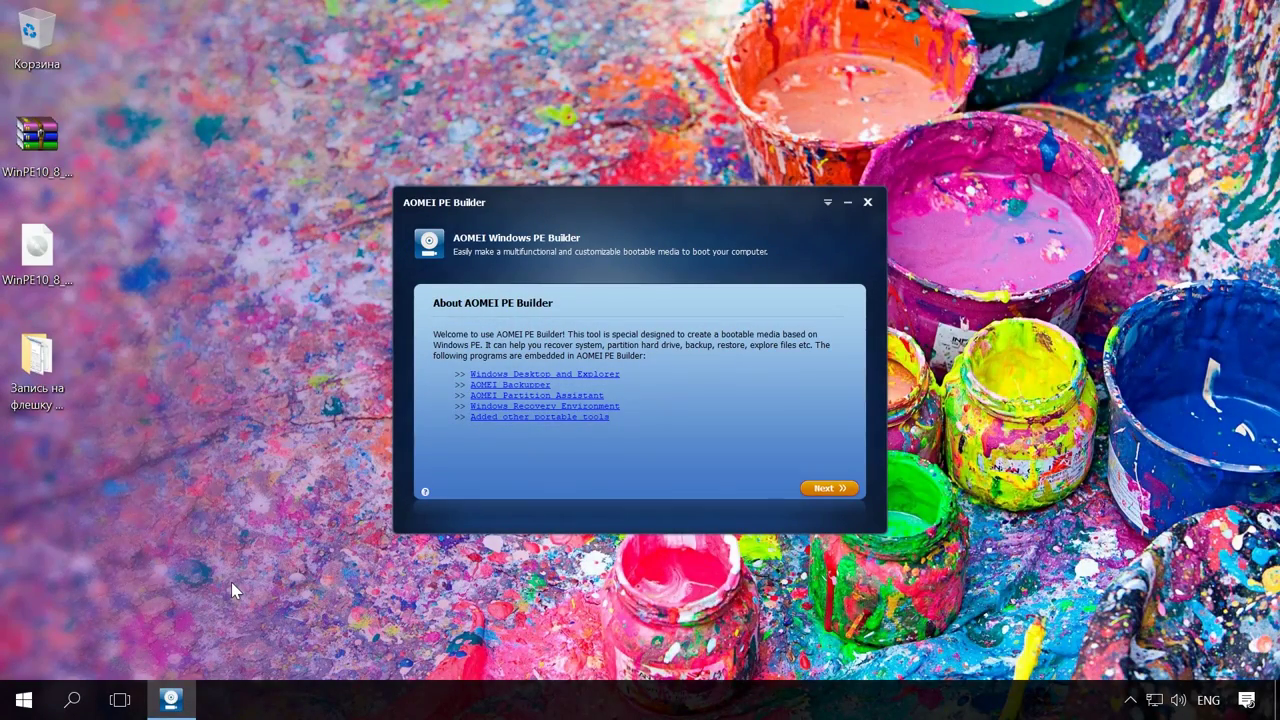
# In AOMEI PE Builder, review the portable tools page and the dialog for adding files, and exit the builder
pyautogui.click(812, 490)
pyautogui.click(815, 489)
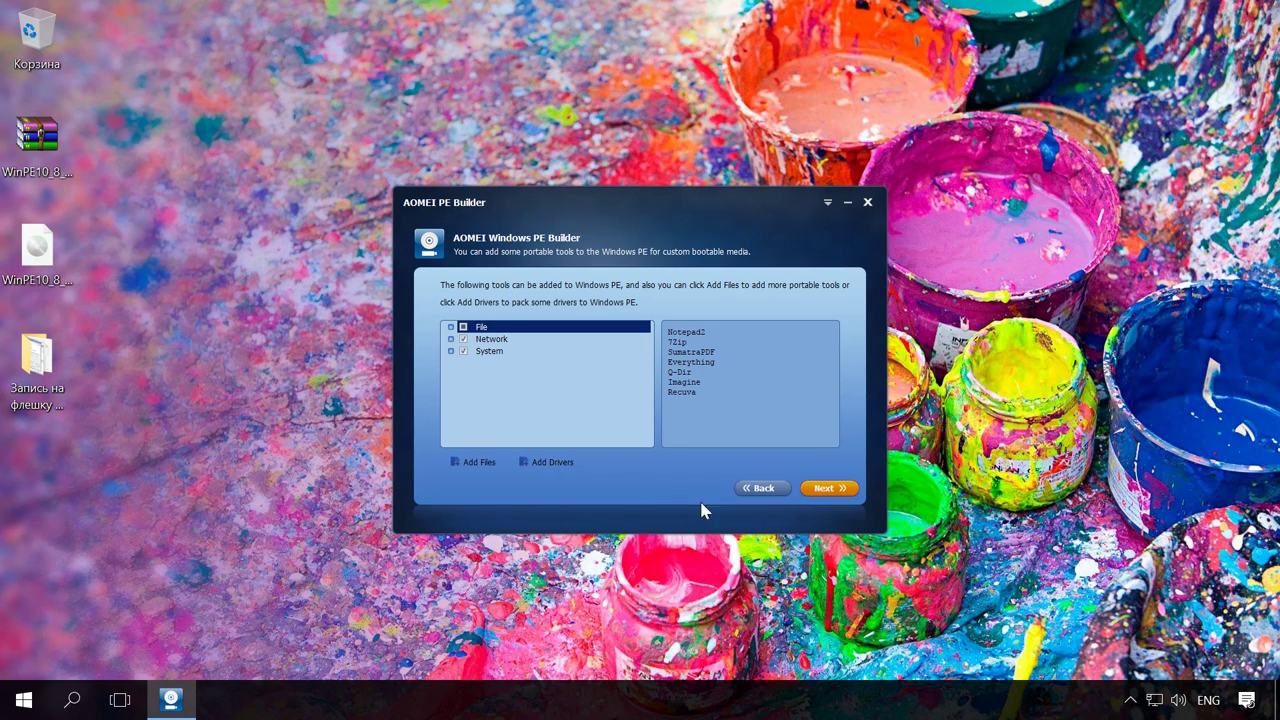
pyautogui.click(488, 463)
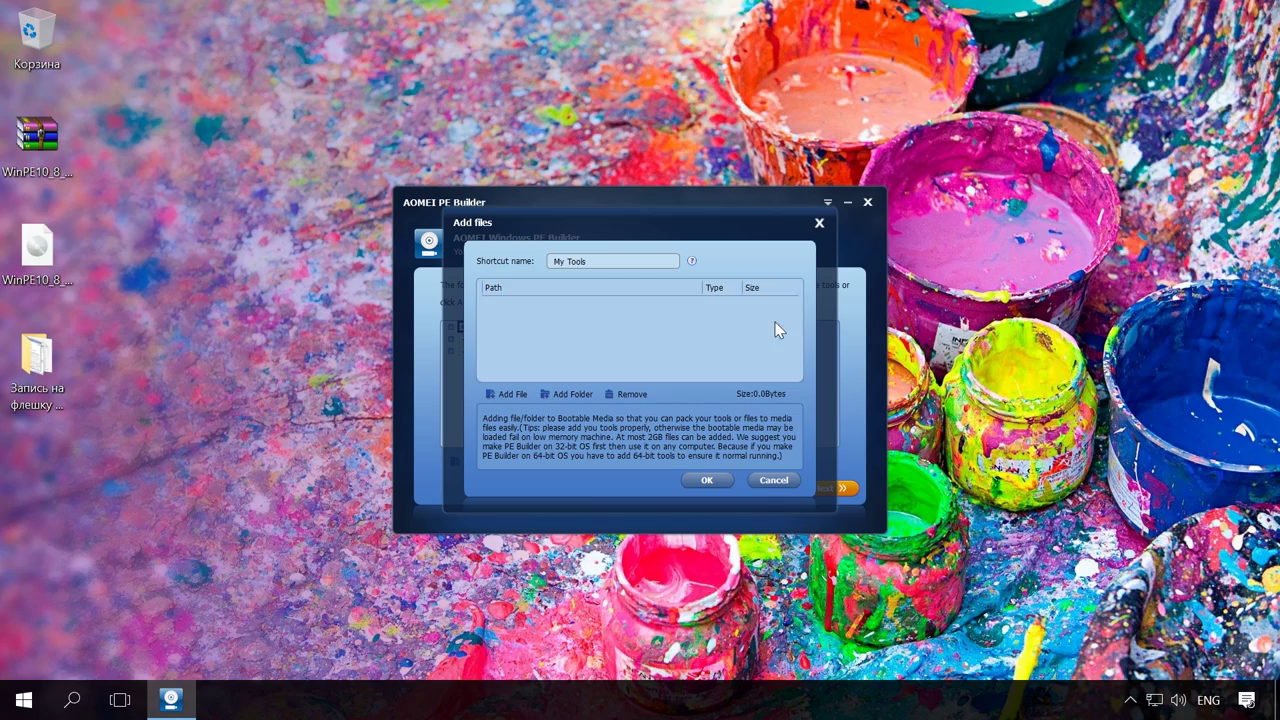
pyautogui.click(819, 224)
pyautogui.click(867, 202)
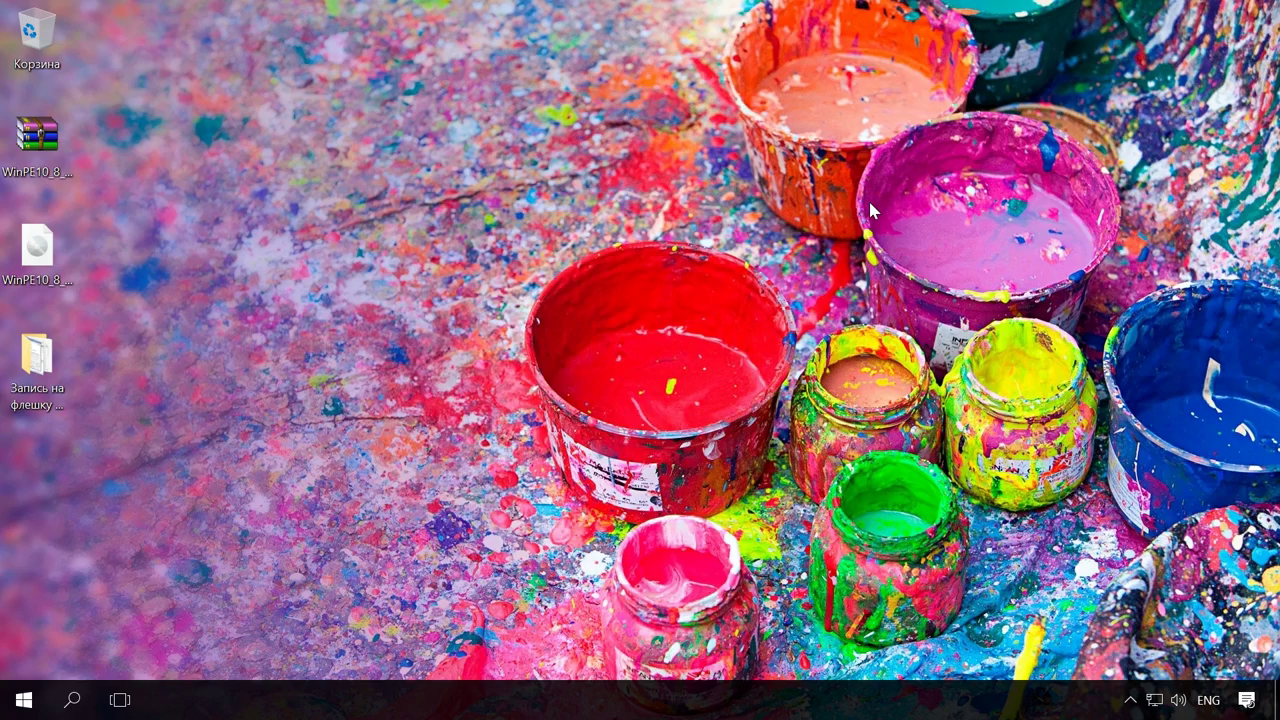